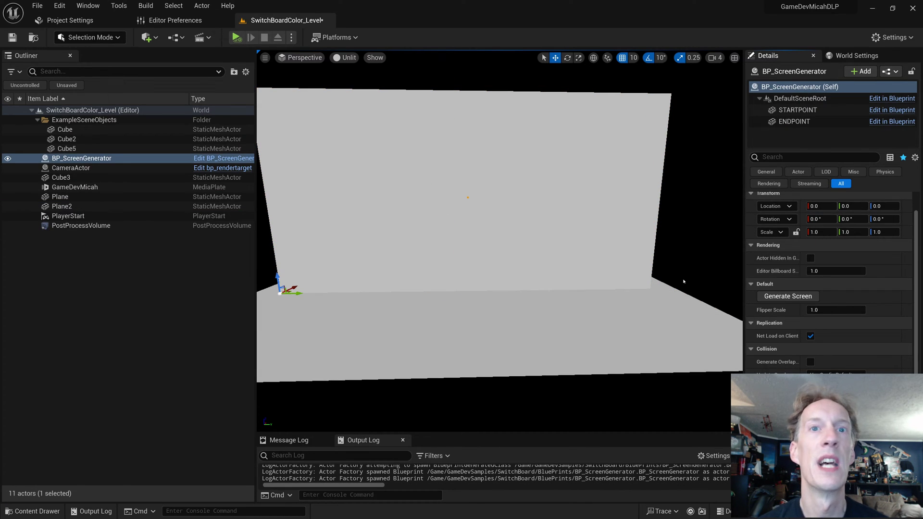
Set the ENDPOINT location of BP_ScreenGenerator to Y 40000 and Z 20000, and generate the screen from the blueprint
left_click(798, 110)
left_click(794, 121)
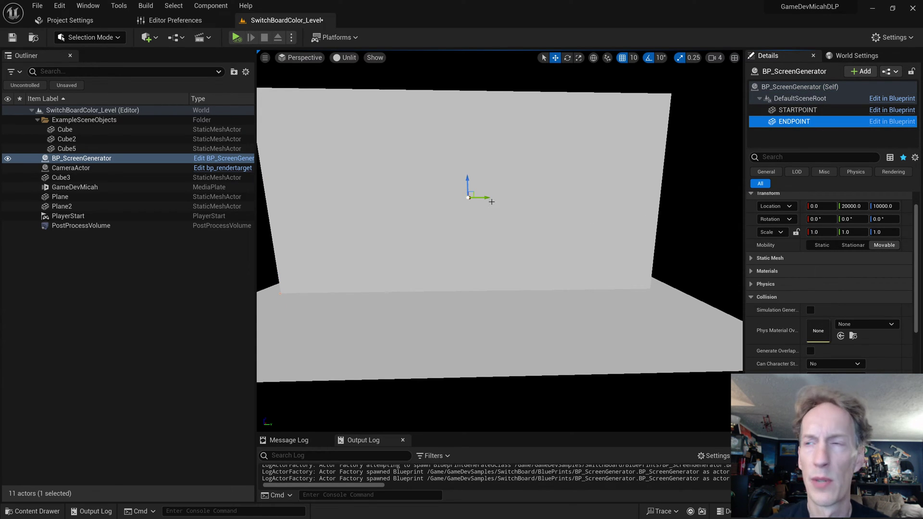
left_click(875, 206)
type("20000")
key("Return")
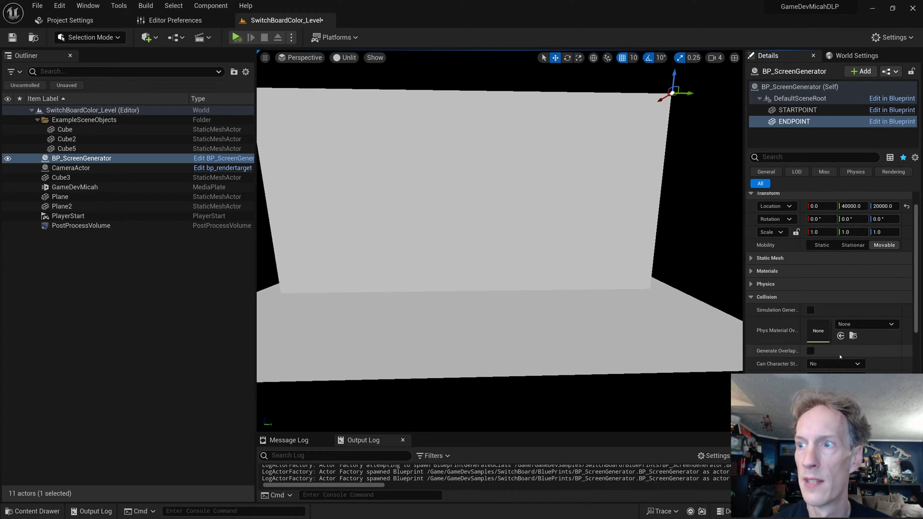
left_click(799, 86)
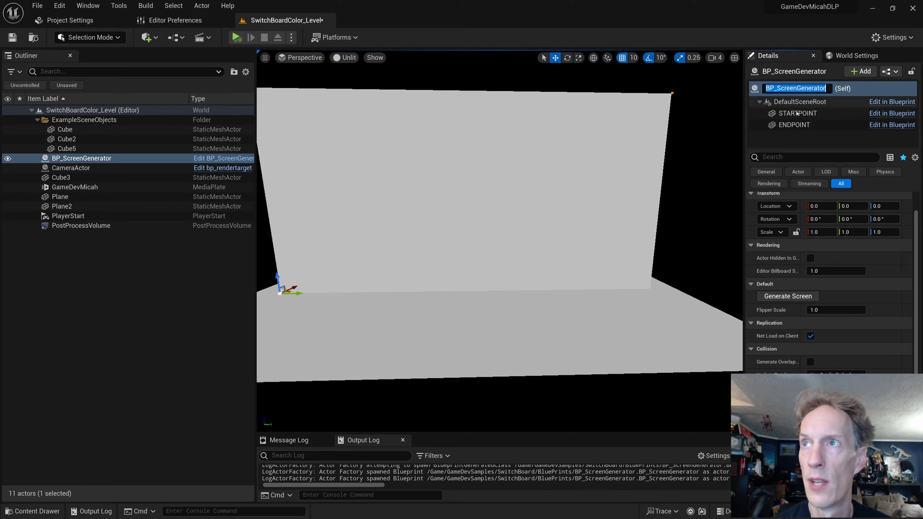
left_click(811, 297)
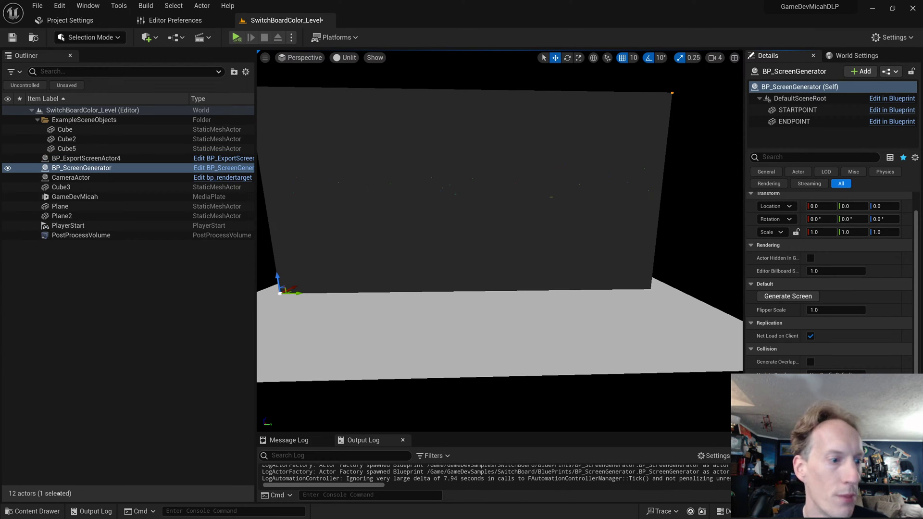
Open the Flipper3rd static mesh from the Mesh folder, examine its shape from several angles, and close it
left_click(32, 511)
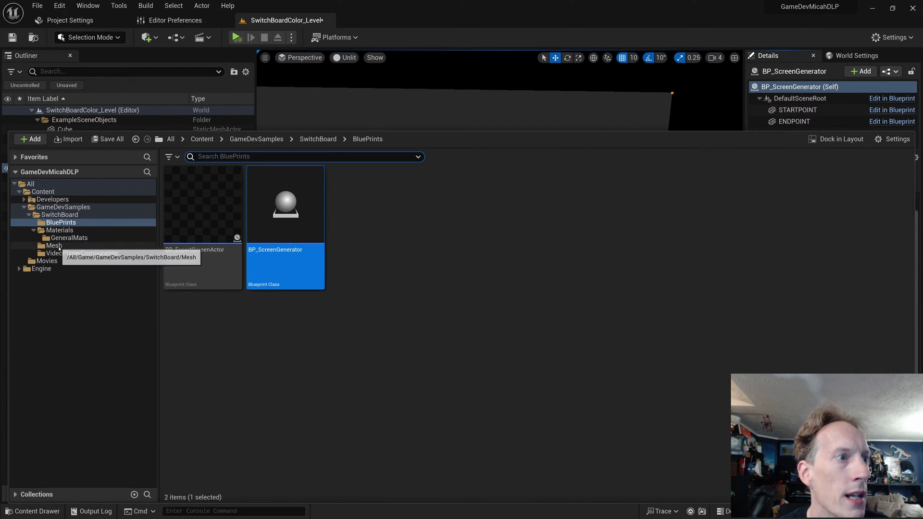
left_click(54, 246)
double_click(216, 225)
left_click_drag(266, 242, 319, 274)
left_click_drag(226, 264, 123, 231)
right_click_drag(184, 231, 248, 276)
left_click_drag(262, 277, 263, 278)
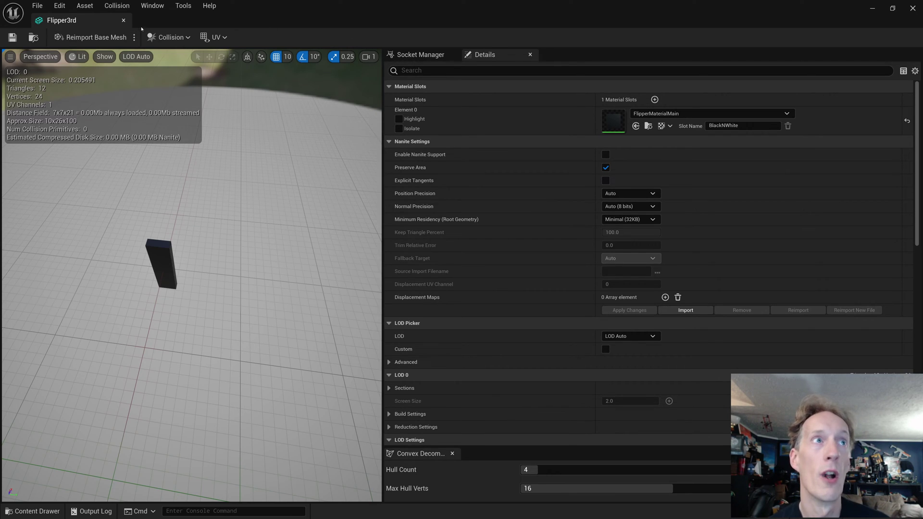
left_click(124, 20)
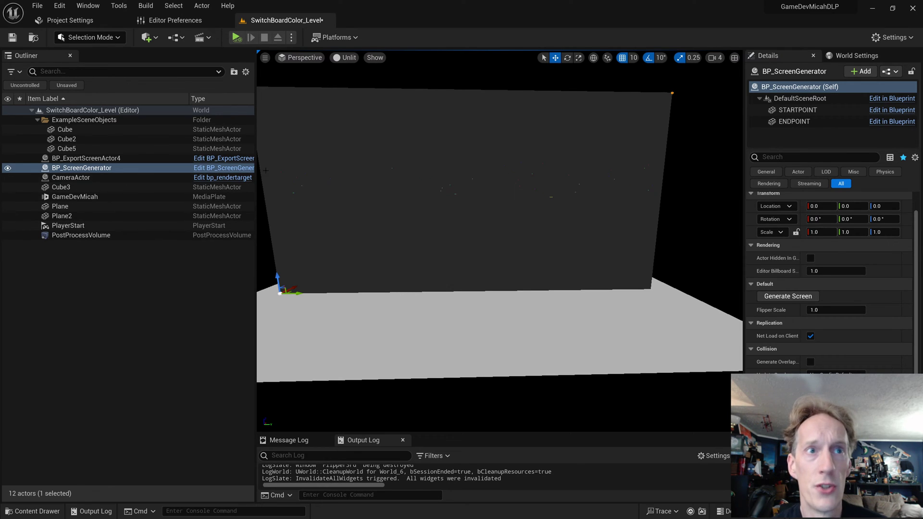
Delete the BP_ScreenGenerator actor from the level and save all changes
left_click(119, 168)
key("Delete")
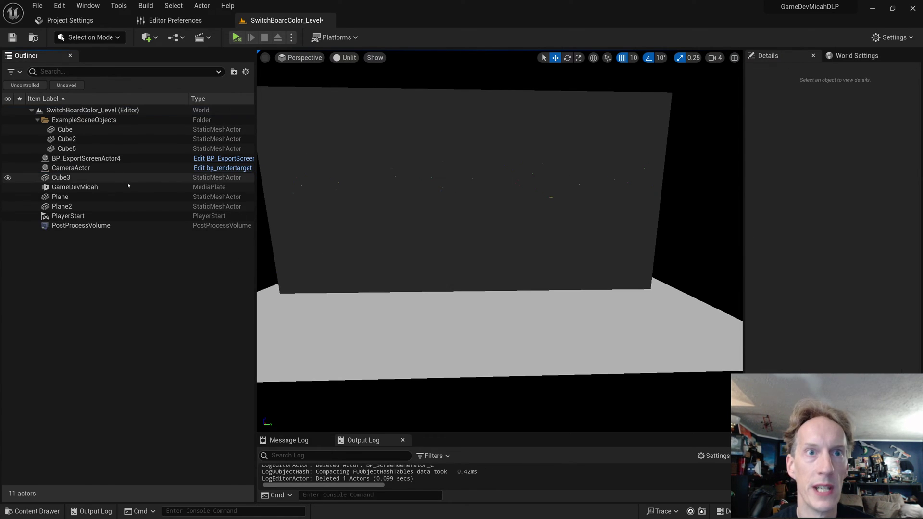
left_click(36, 6)
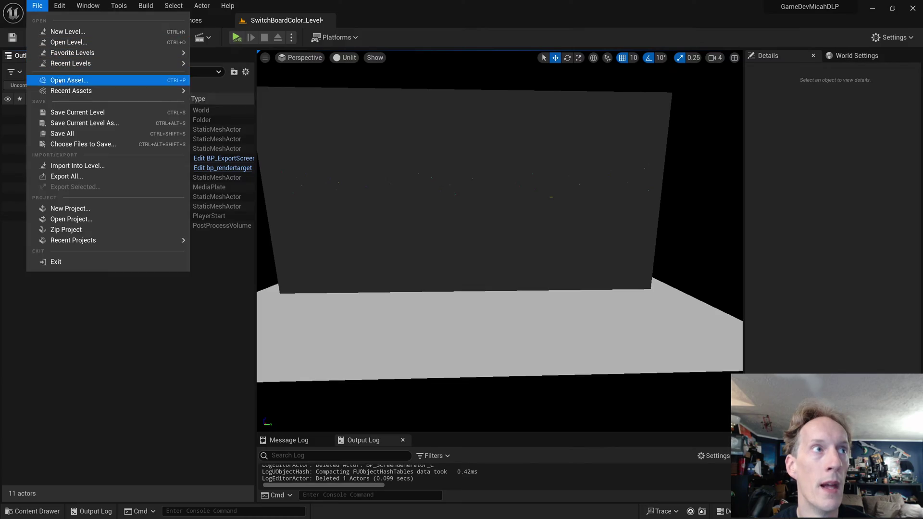
left_click(58, 134)
Run the level in the editor and examine the video playback on the flipper screen from near and far
left_click(236, 38)
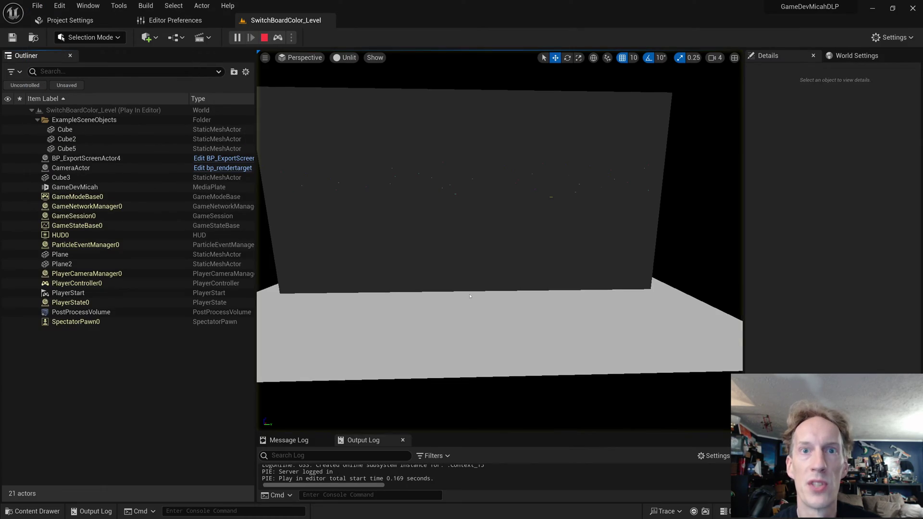
left_click(469, 294)
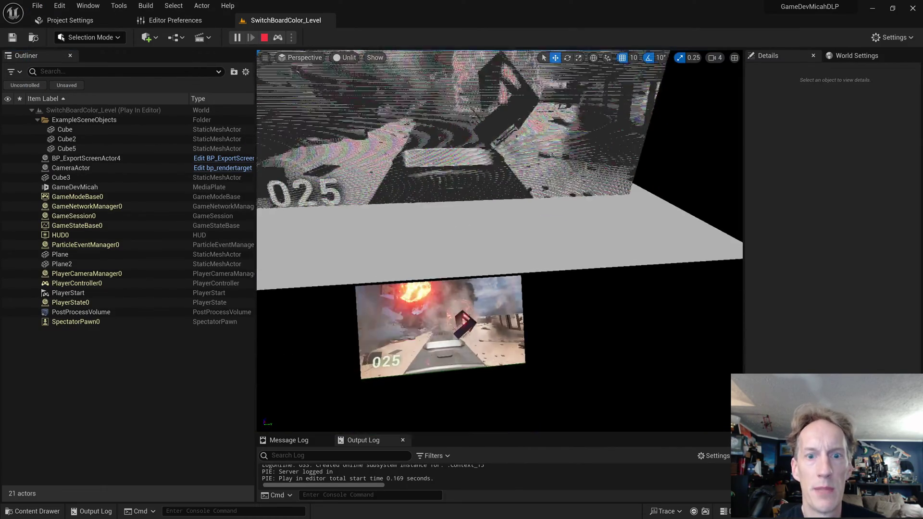
right_click_drag(450, 315, 450, 315)
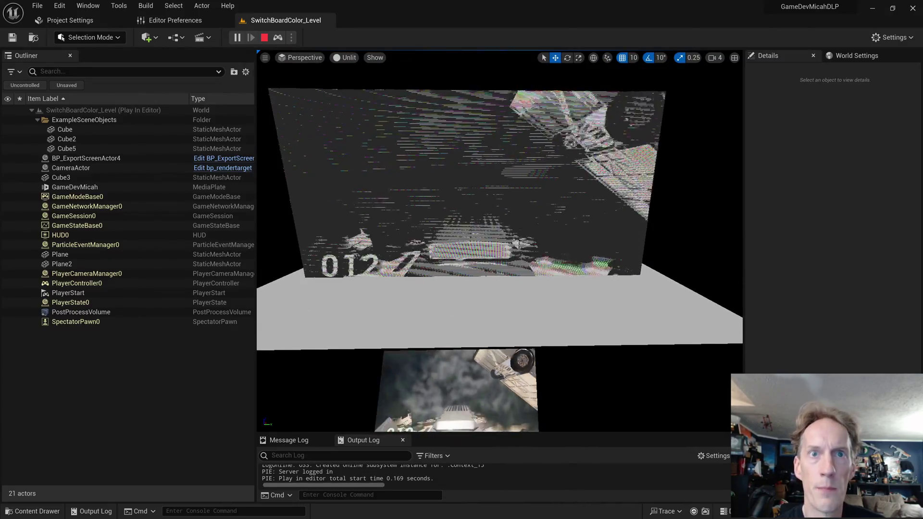
key("w")
right_click_drag(452, 288, 453, 264)
key("s")
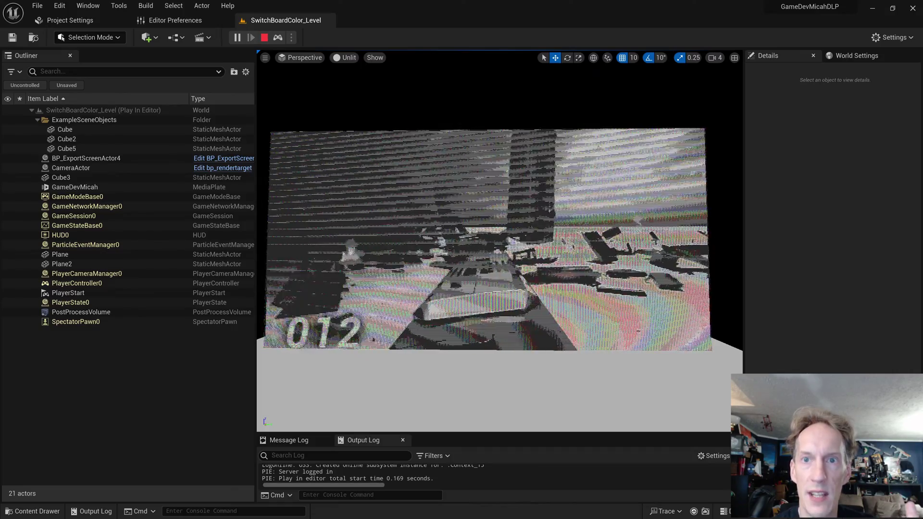
Switch the viewport to Lit view mode and pause the simulation to examine the lit flipper screen
left_click(344, 58)
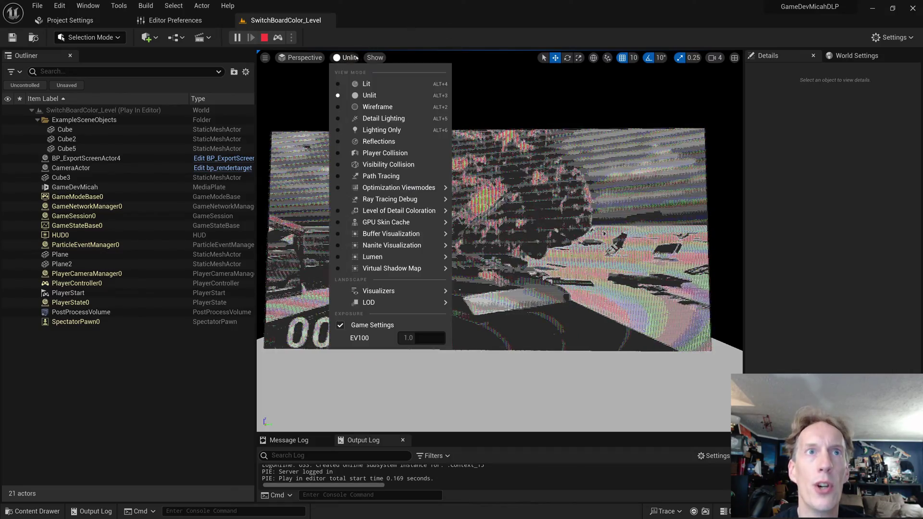
left_click(368, 83)
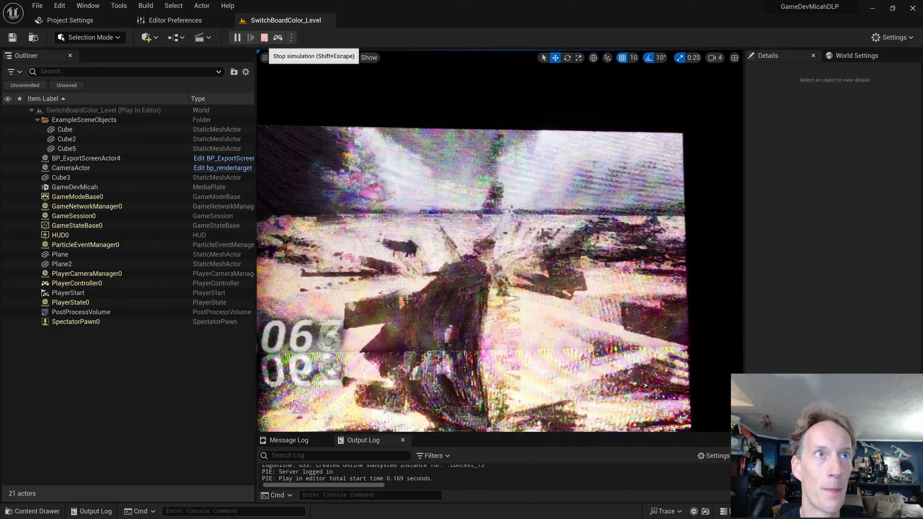
left_click(237, 37)
scroll(517, 169, "up", 5)
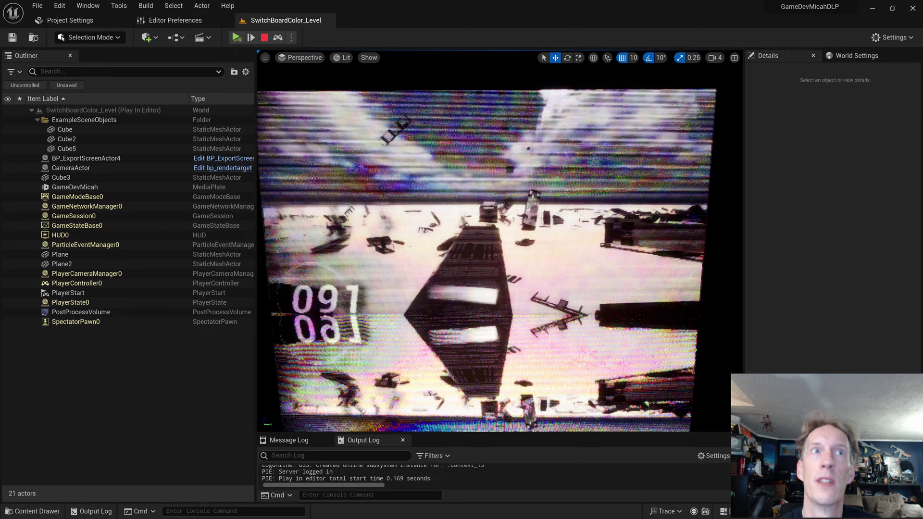
View the viewport in fullscreen, restore its normal size, and switch the view mode back to Unlit
key("F11")
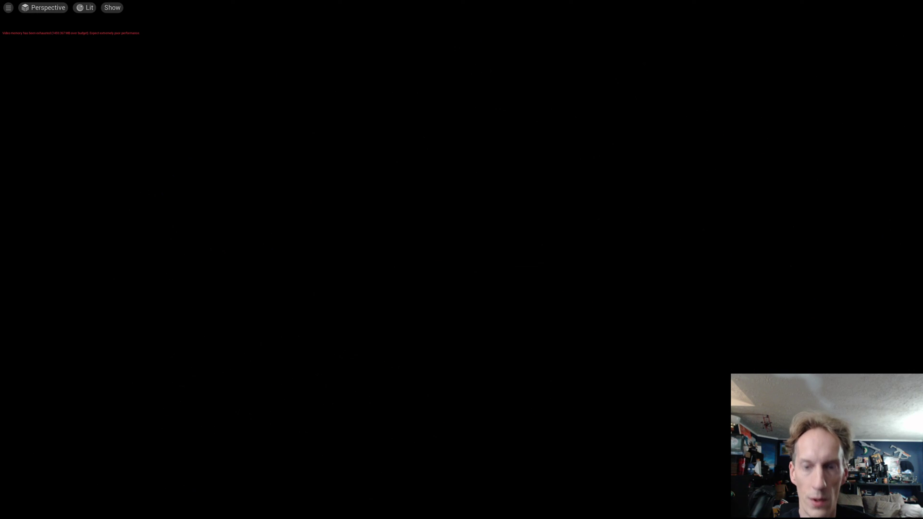
key("F11")
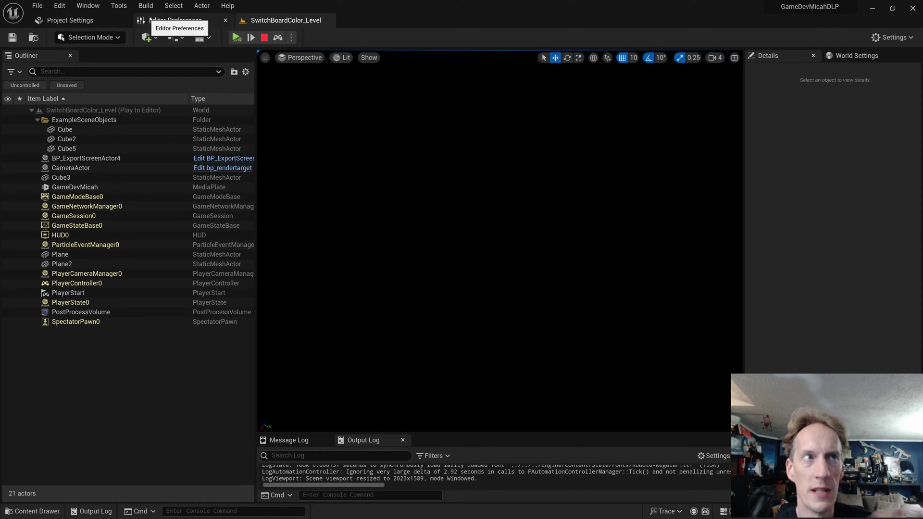
left_click(342, 58)
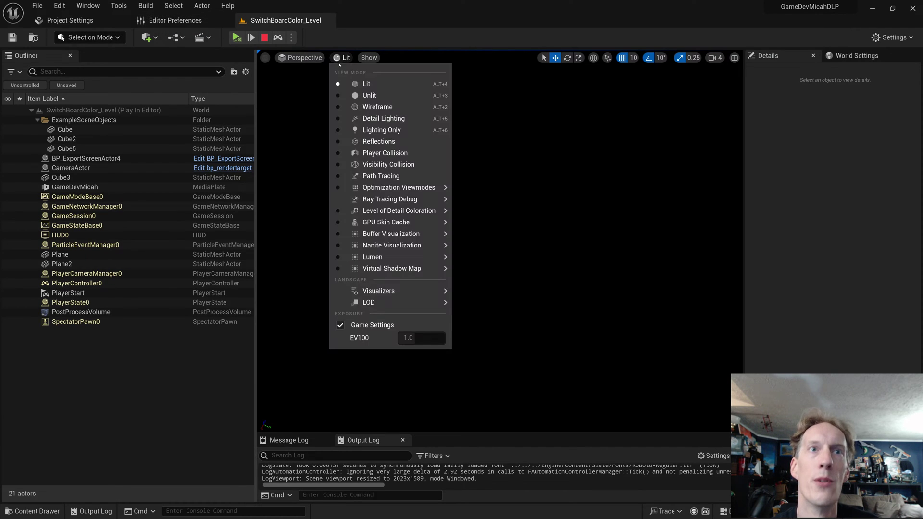
left_click(367, 92)
right_click_drag(413, 131, 382, 185)
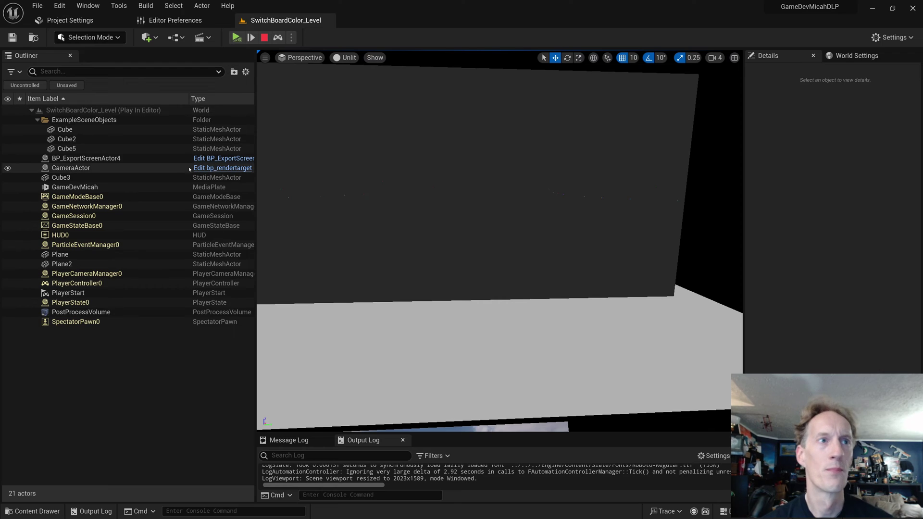
Focus the view on the CameraActor and examine its surroundings, including the video plate beside it
double_click(71, 168)
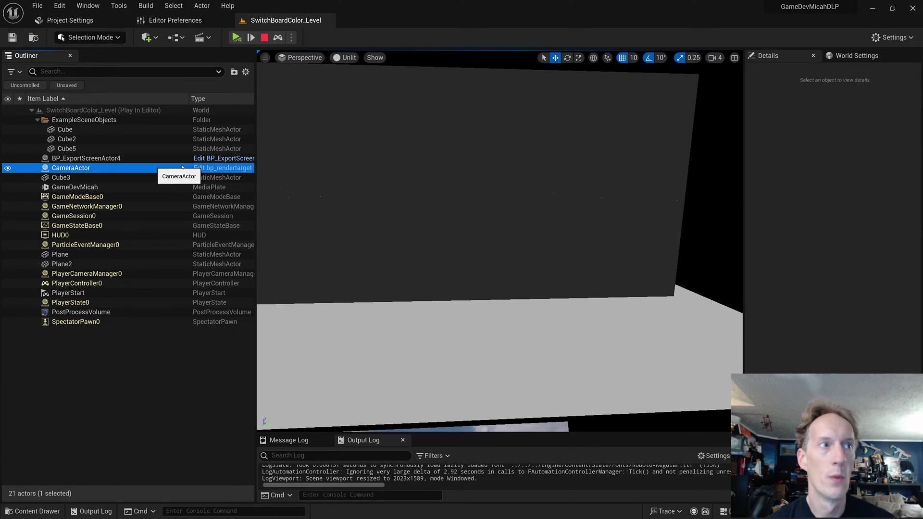
right_click_drag(500, 240, 355, 244)
key("f")
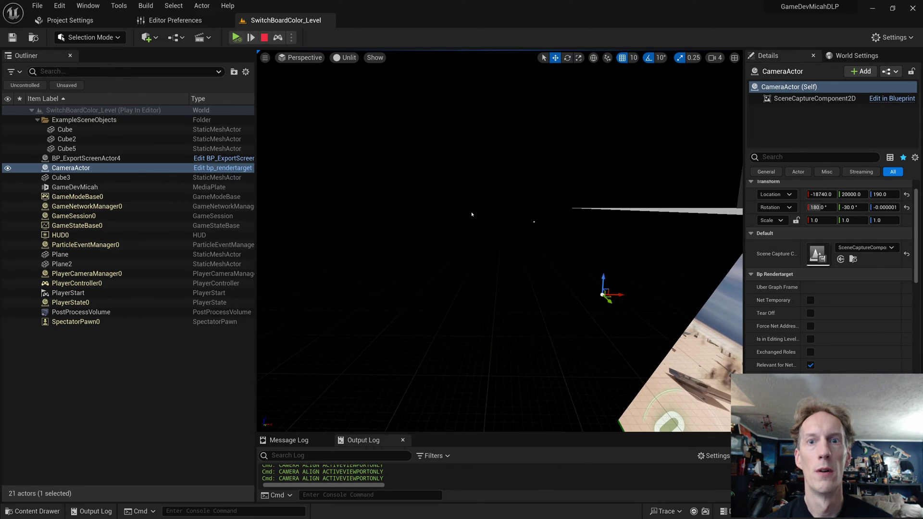
key("f")
right_click_drag(474, 212, 596, 208)
key("f")
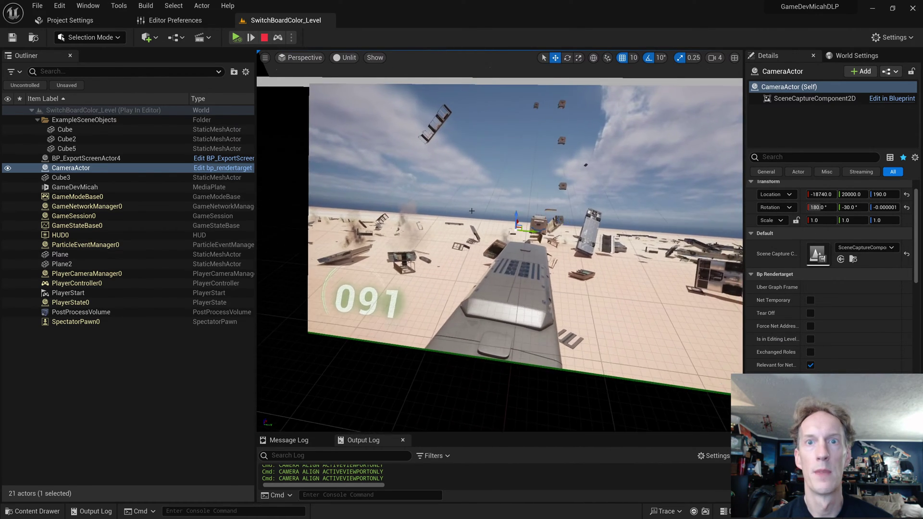
right_click_drag(481, 209, 513, 208)
key("w")
key("w")
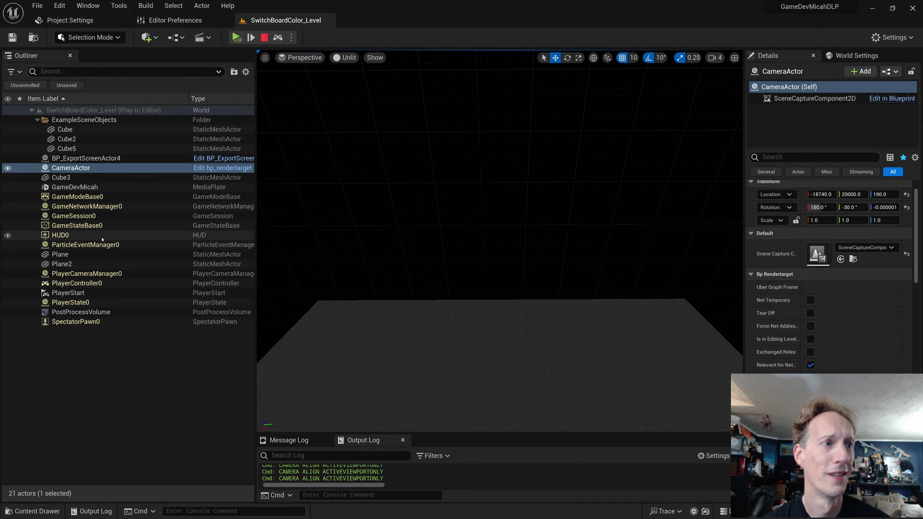
Delete the CameraActor from the running session and stop the simulation
key("Delete")
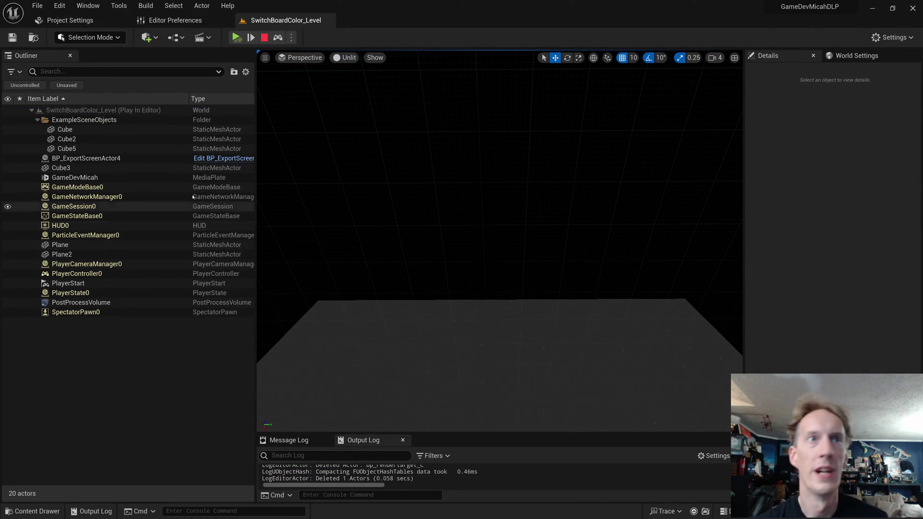
left_click(264, 38)
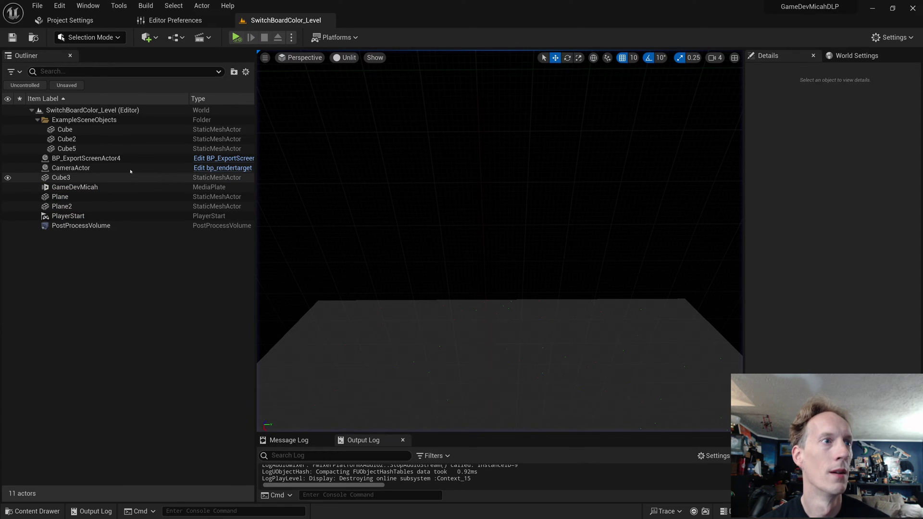
Focus on the CameraActor in the level, and select the GameDevMicah media plate to examine its placement below the screen
left_click(121, 168)
key("f")
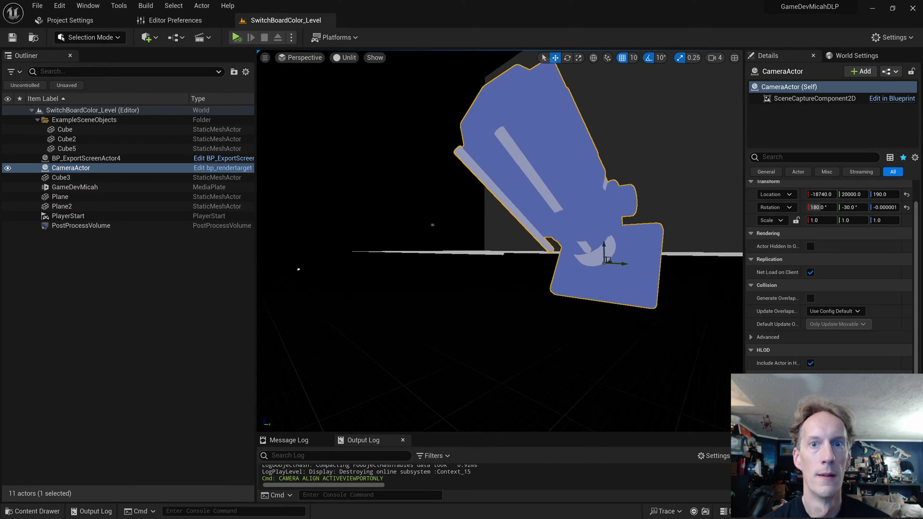
right_click_drag(481, 240, 483, 207)
left_click(483, 269)
right_click_drag(483, 269, 432, 254)
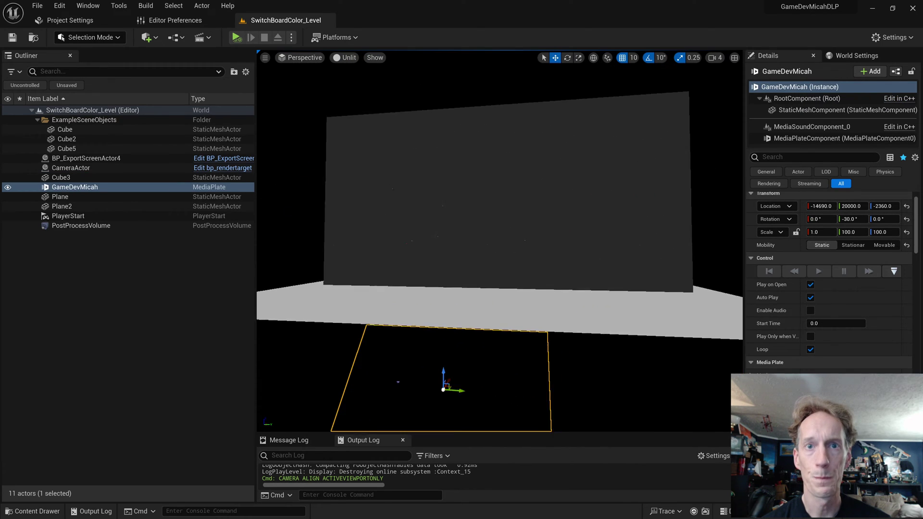
Open the FlipperMaterialMain_Inst material instance from the SwitchBoard Materials folder, examine its scalar parameters, and close it
left_click(27, 516)
left_click(28, 516)
left_click(28, 515)
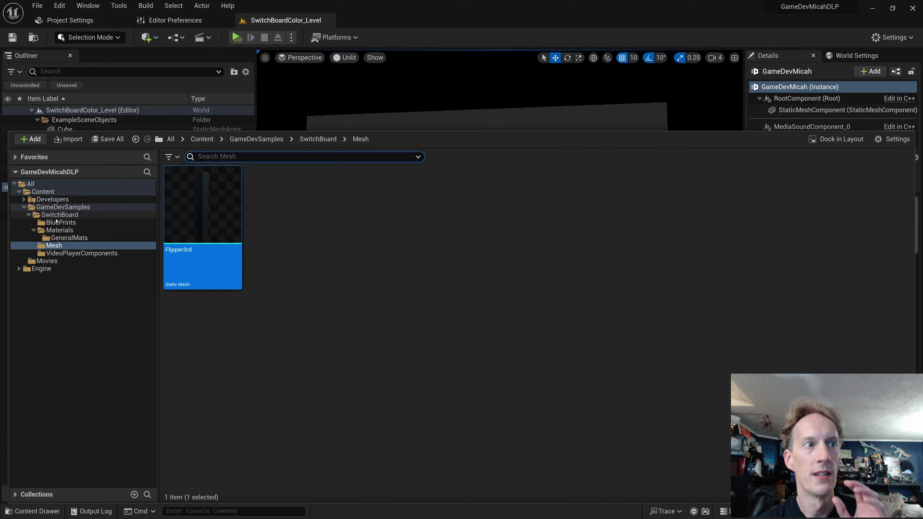
left_click(77, 238)
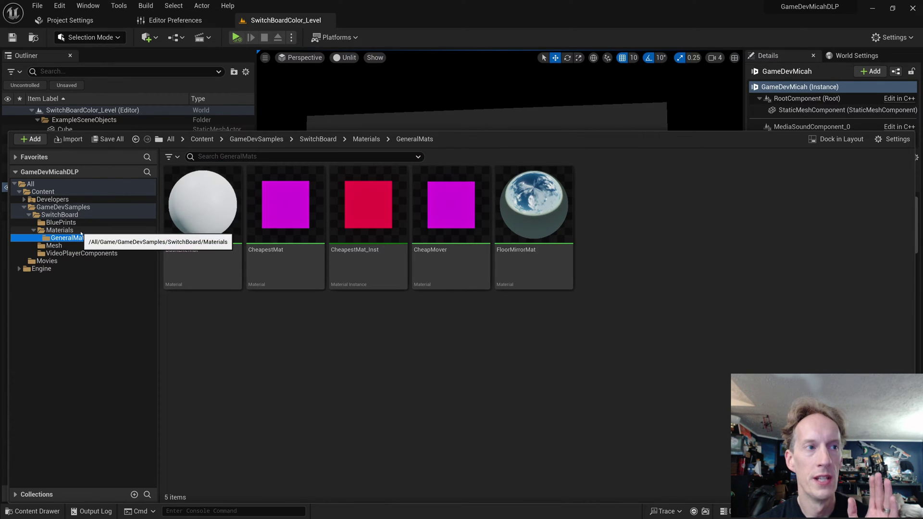
left_click(81, 231)
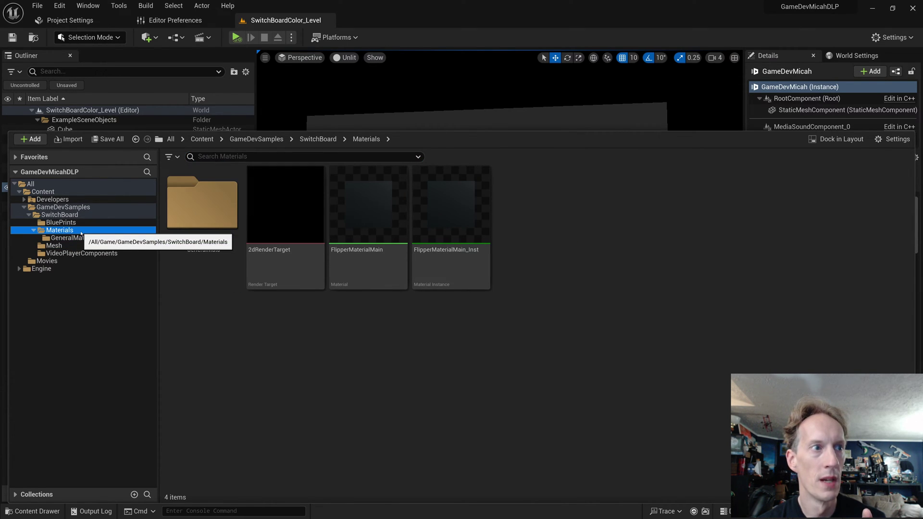
left_click(373, 276)
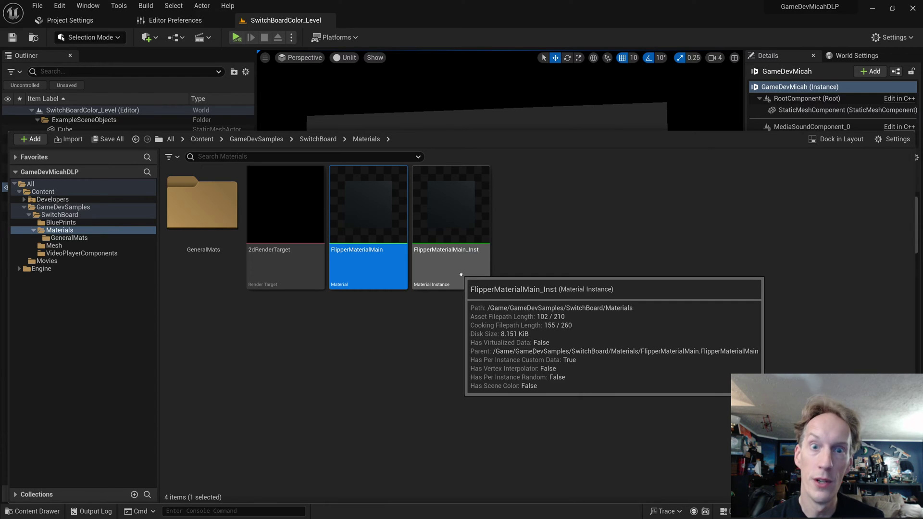
double_click(460, 211)
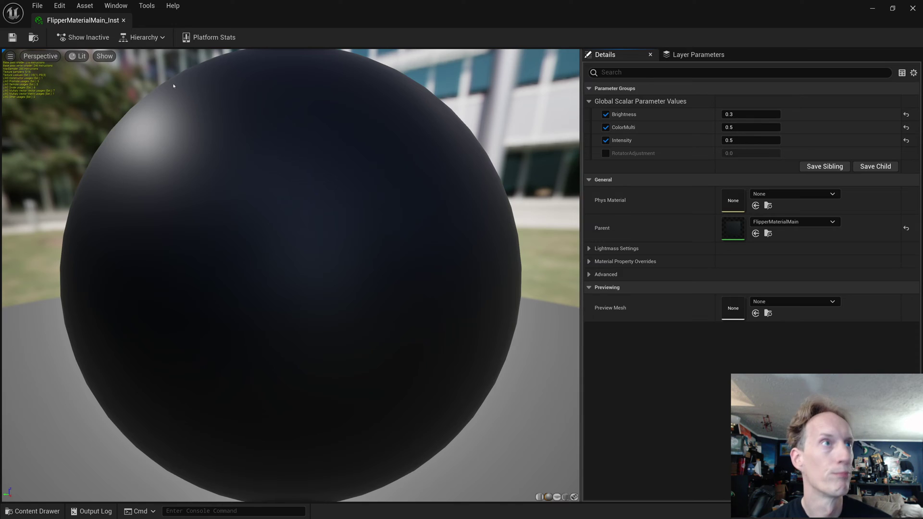
left_click(124, 20)
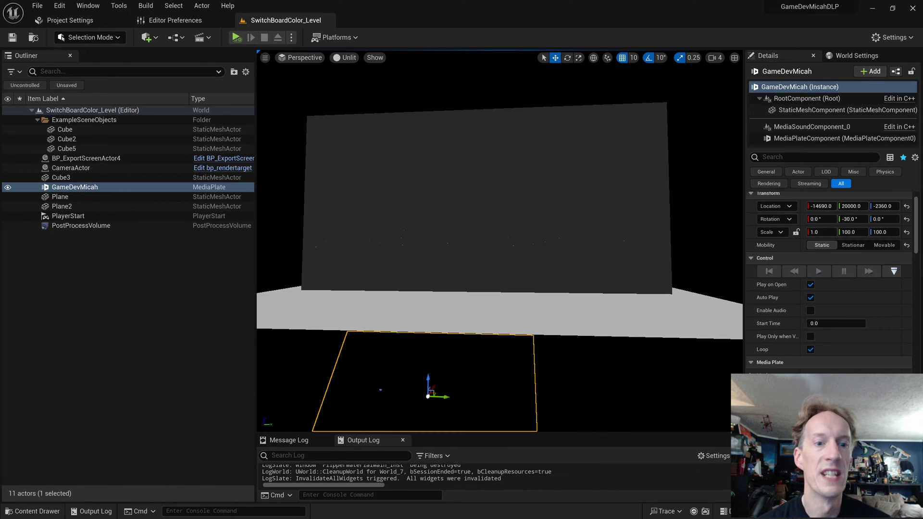
Open the FlipperMaterialMain material from the SwitchBoard Materials folder and examine its graph, including the Absolute World Position and BreakOutFloat3Components nodes
left_click(17, 511)
double_click(353, 250)
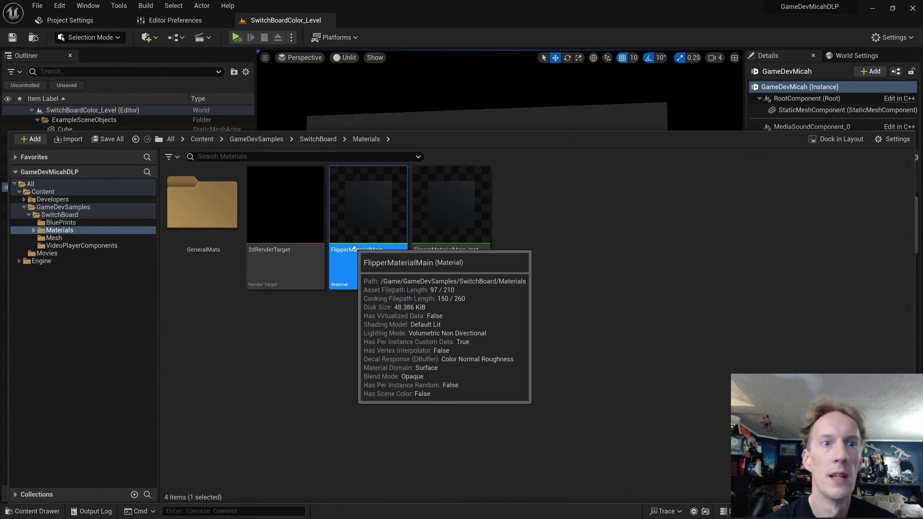
double_click(374, 229)
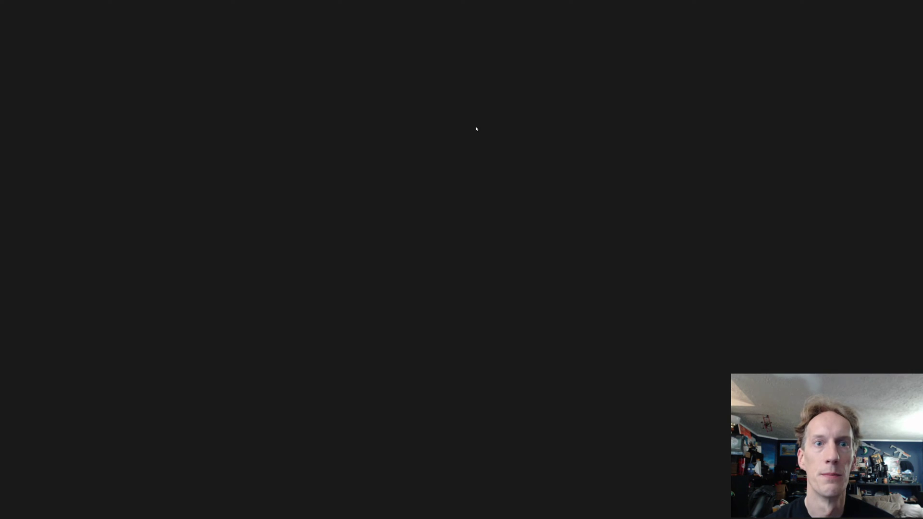
scroll(424, 168, "down", 1)
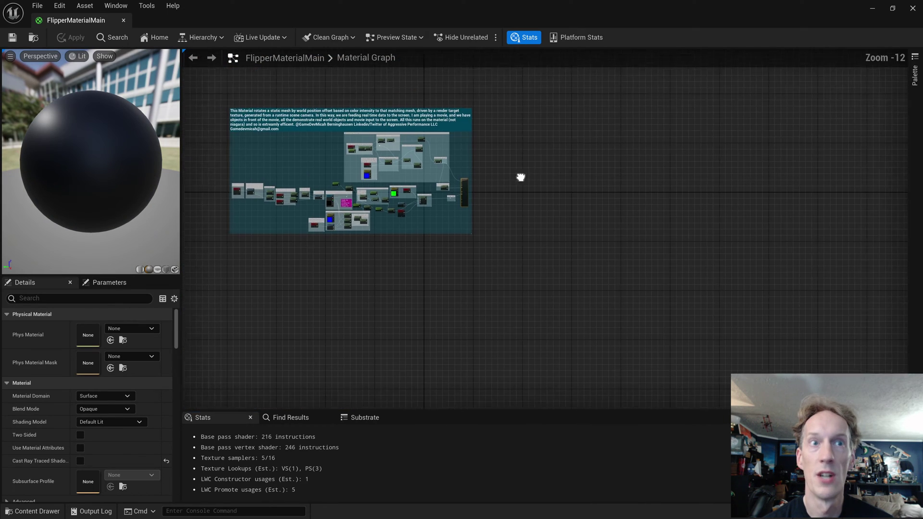
right_click_drag(505, 169, 683, 225)
scroll(407, 243, "up", 13)
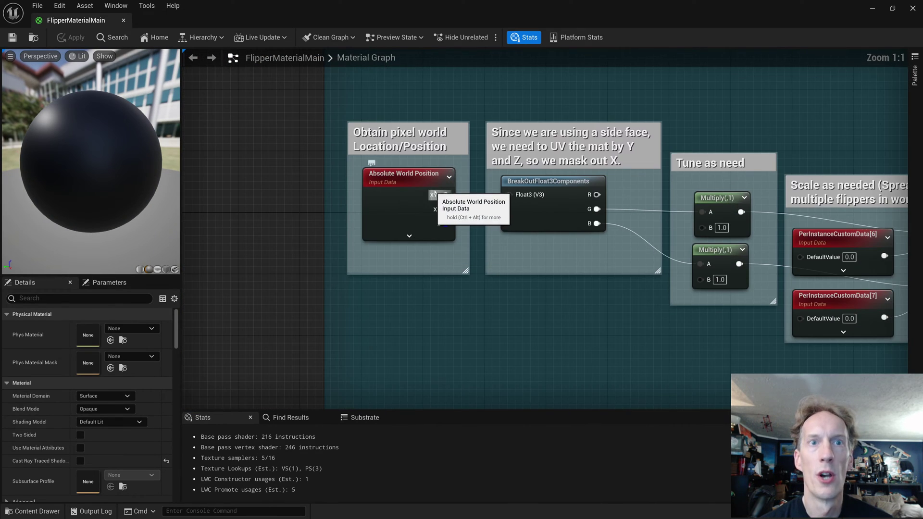
scroll(431, 198, "down", 7)
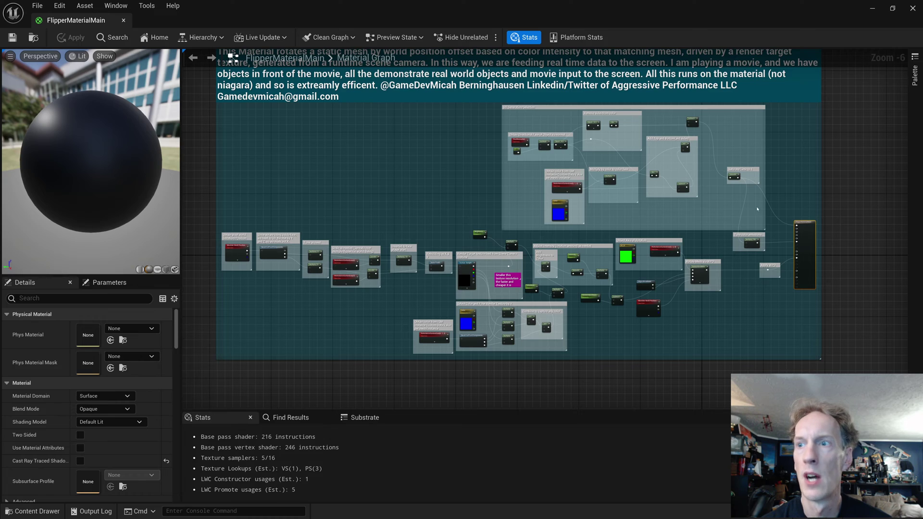
Move the Tune color emissions comment group into the UV Generation/Selection group and select that enclosing group
left_click_drag(755, 239, 748, 213)
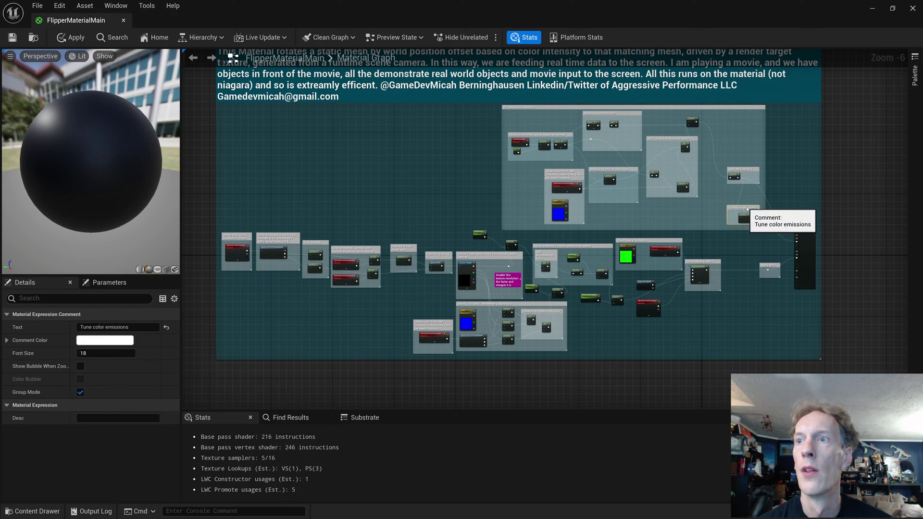
left_click(542, 107)
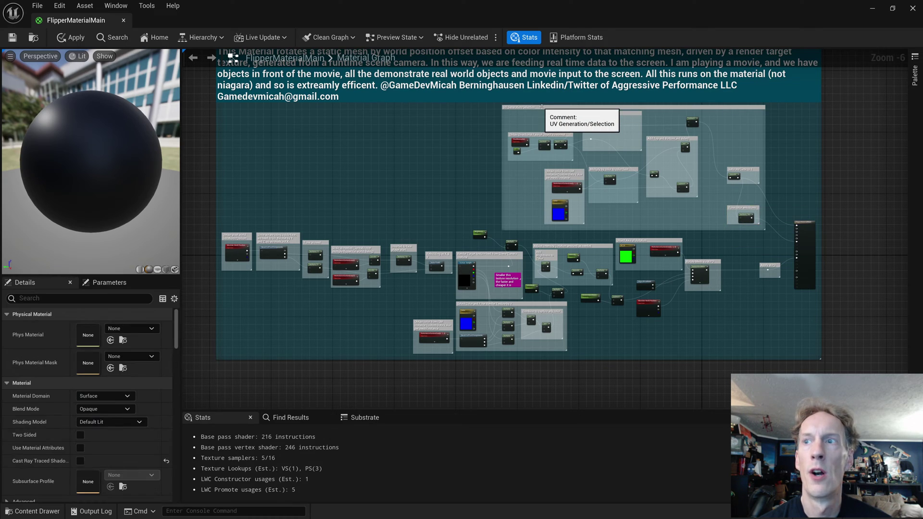
left_click(542, 108)
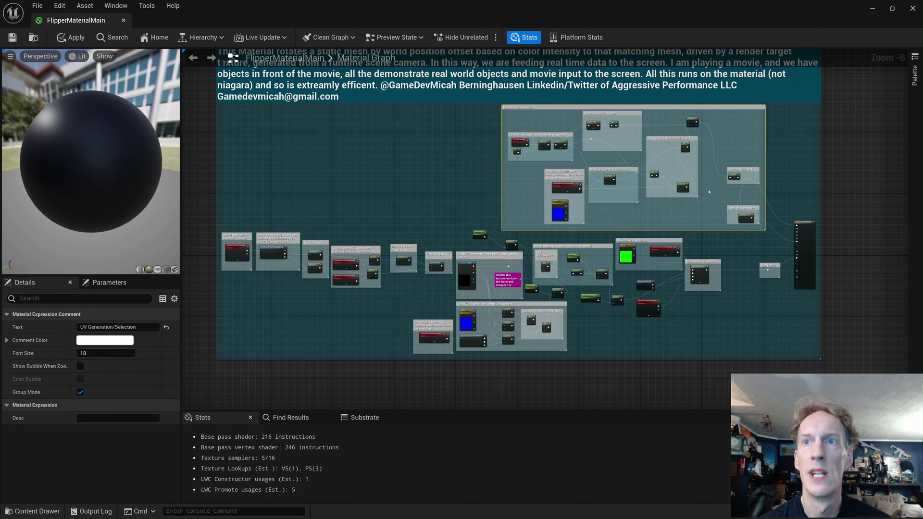
Examine the nodes inside the UV Generation/Selection group, from the directional face mask through side removal to the saturate and emission groups
scroll(631, 133, "up", 3)
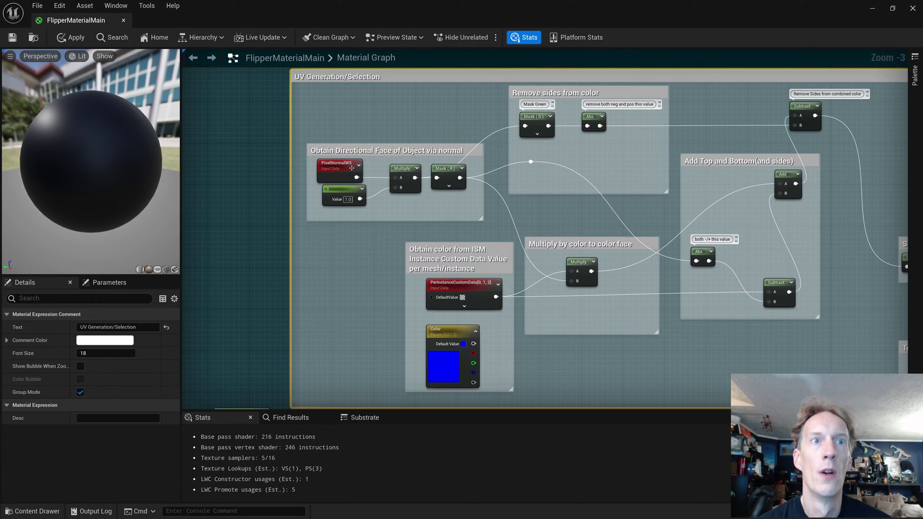
right_click_drag(600, 220, 465, 210)
scroll(466, 210, "down", 1)
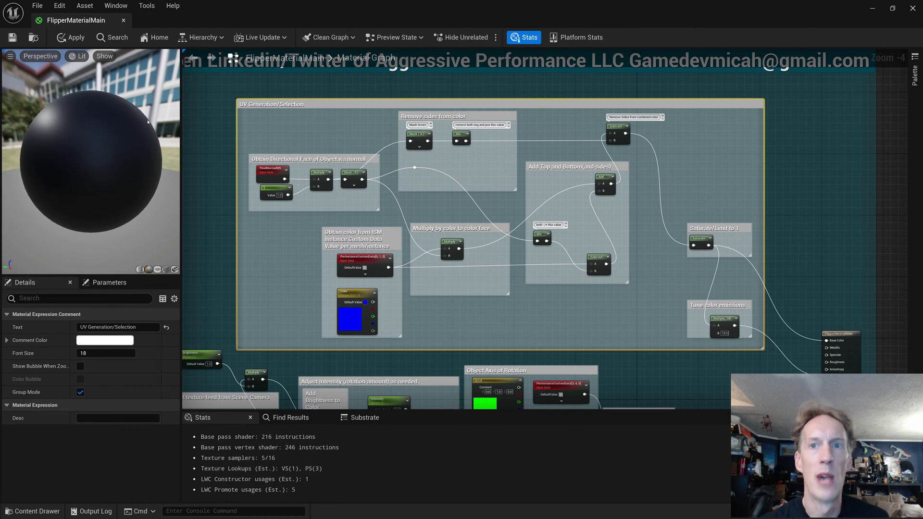
right_click_drag(204, 132, 230, 56)
scroll(242, 111, "down", 2)
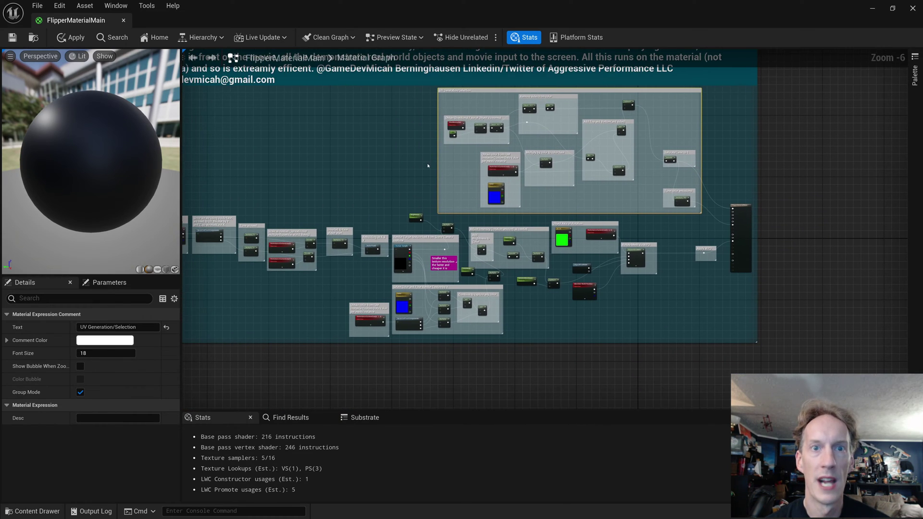
right_click_drag(355, 226, 542, 221)
right_click_drag(710, 120, 475, 161)
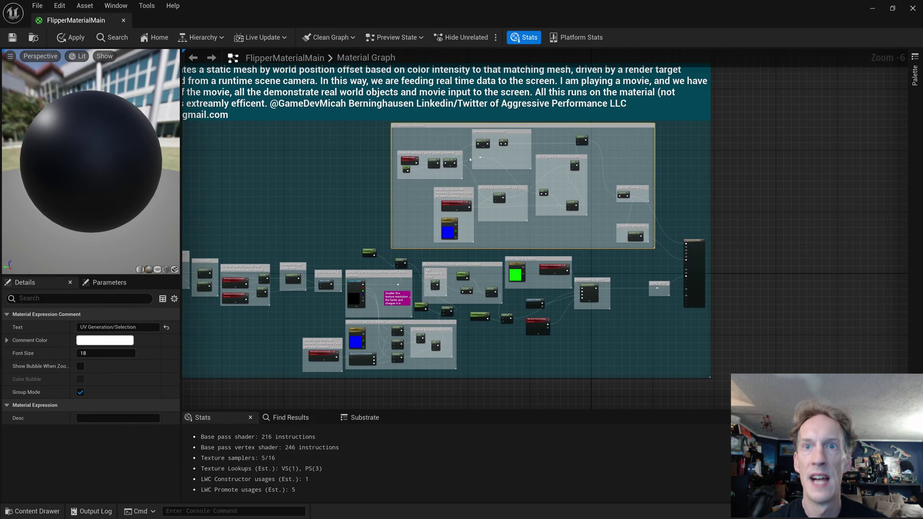
scroll(543, 186, "up", 3)
right_click_drag(543, 186, 595, 222)
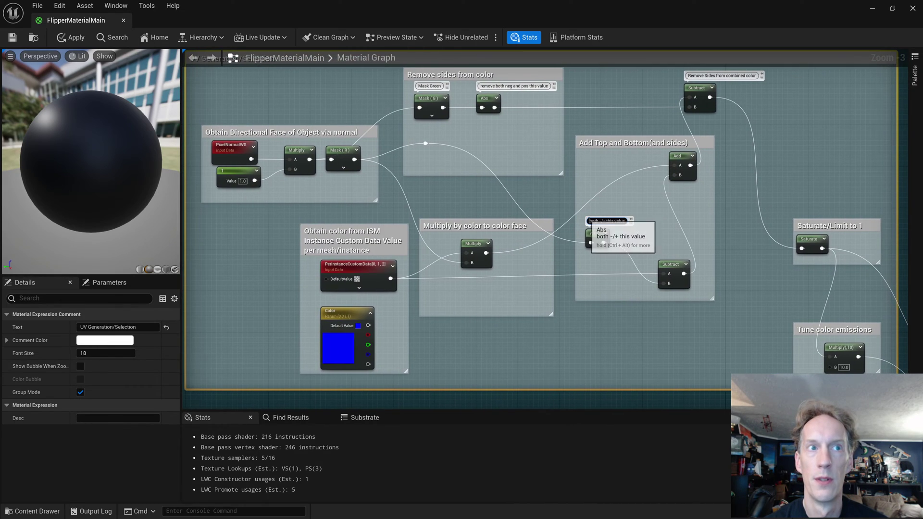
Switch the material preview mesh to a cube and orient it so several faces are in view
left_click(165, 270)
left_click_drag(88, 149, 72, 161)
scroll(89, 149, "down", 5)
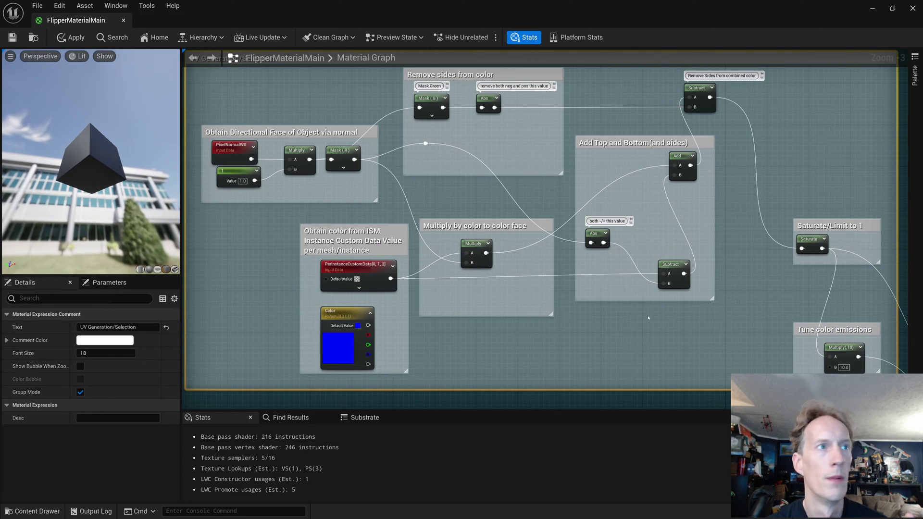
Move the outgoing connections of PerInstanceCustomData[0, 1, 2] to the blue Color parameter and check the coloring of the preview cube's faces
scroll(532, 288, "down", 2)
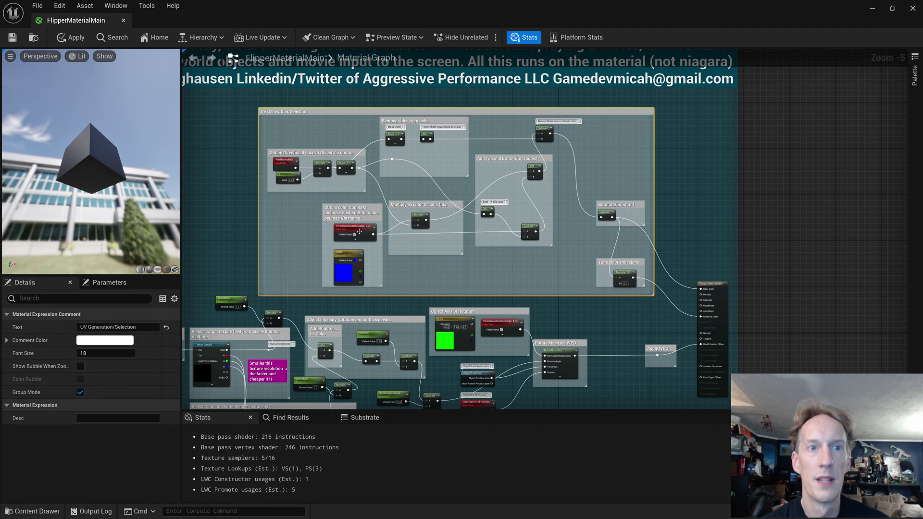
left_click_drag(375, 237, 360, 260, "ctrl")
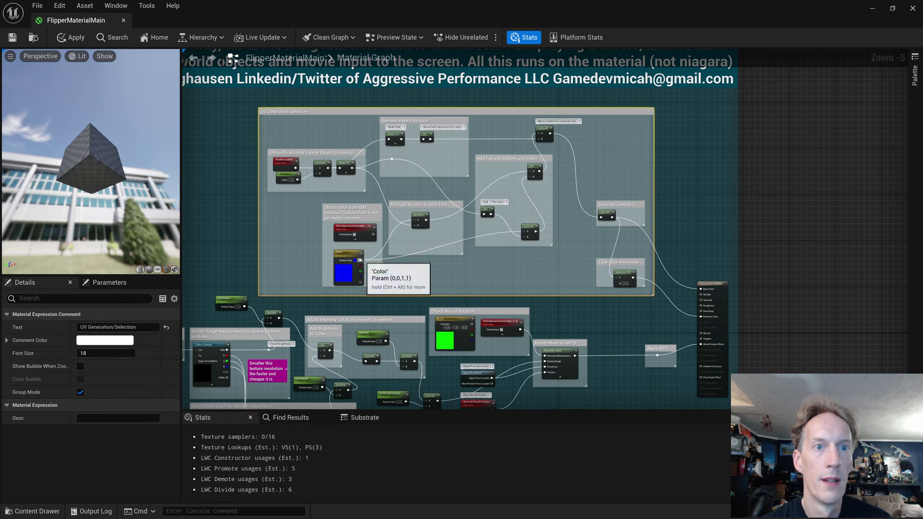
mouse_move(55, 146)
left_mouse_down()
mouse_move(89, 209)
mouse_move(120, 185)
mouse_move(98, 165)
mouse_move(84, 130)
mouse_move(72, 120)
mouse_move(60, 146)
mouse_move(64, 130)
left_mouse_up()
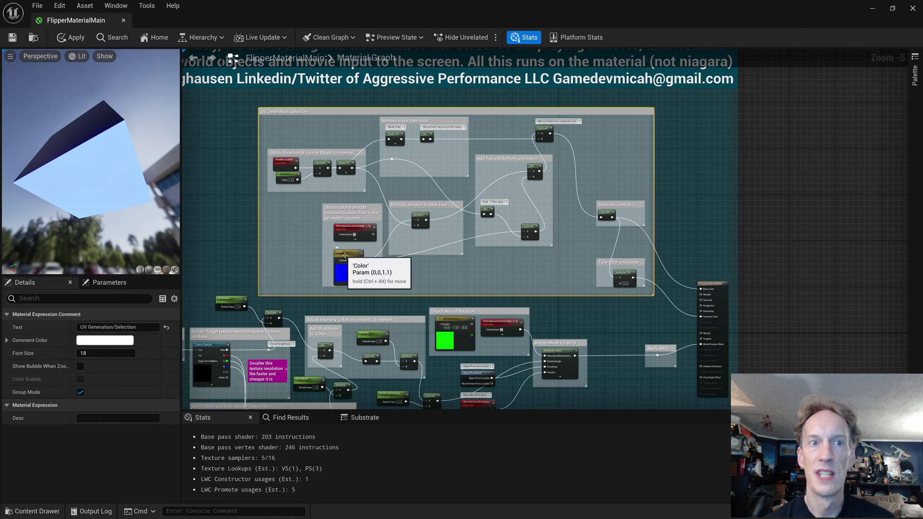
left_click(349, 228)
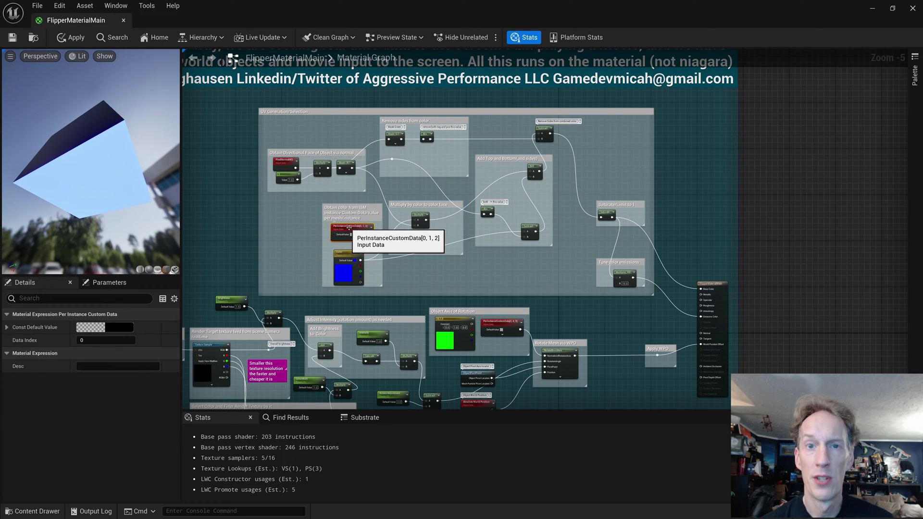
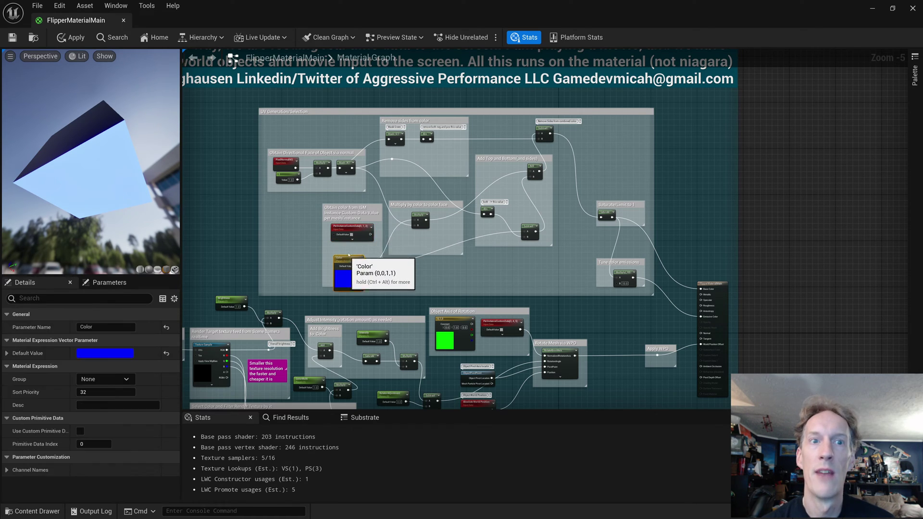
Check the preview cube from other sides, restore PerInstanceCustomData[0, 1, 2] as the color source instead of Color, and select that node
left_click(361, 231)
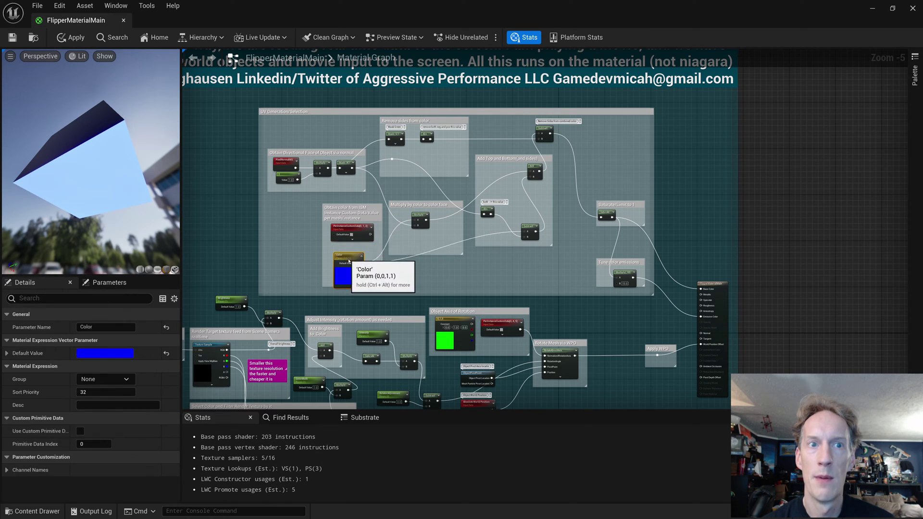
left_click_drag(147, 160, 98, 154)
left_click_drag(101, 189, 86, 207)
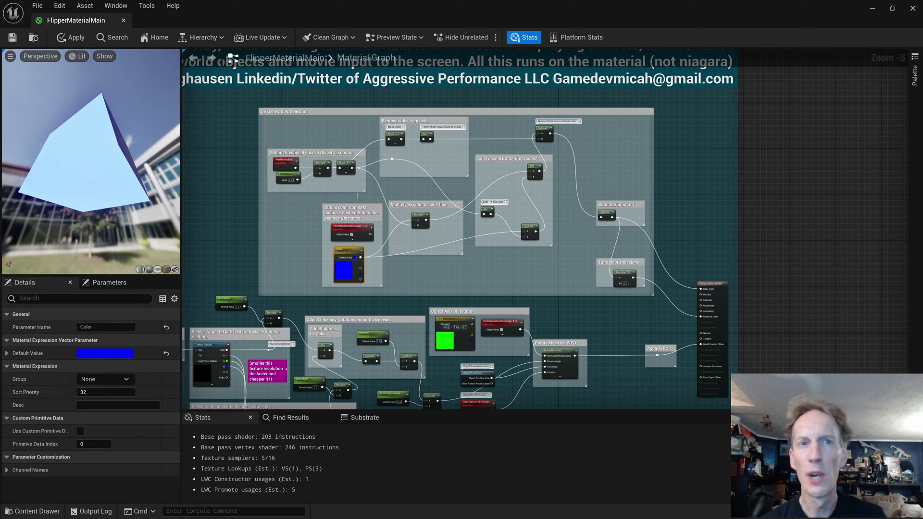
left_click_drag(371, 237, 523, 233)
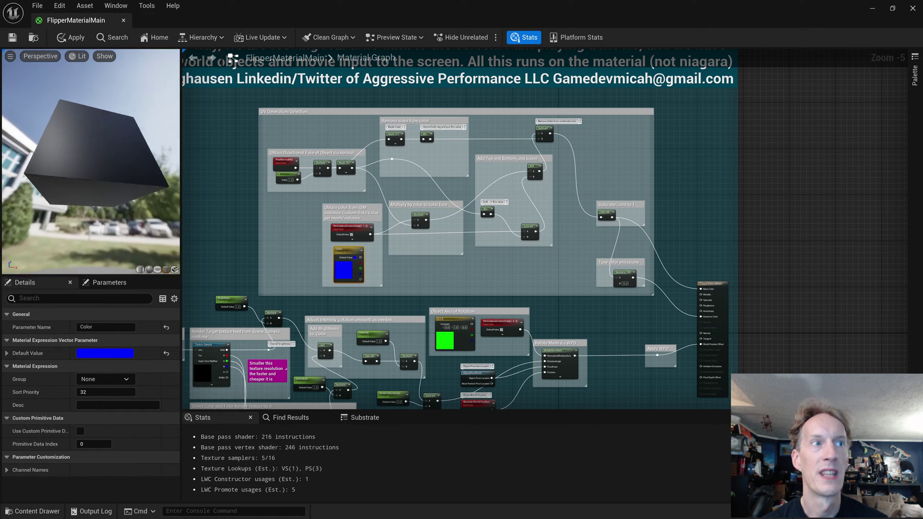
left_click(355, 227)
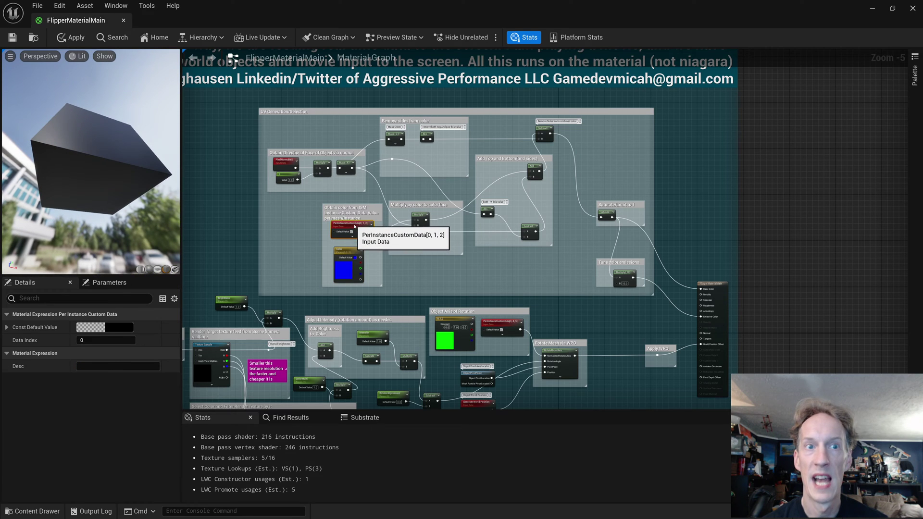
left_click_drag(355, 227, 354, 224)
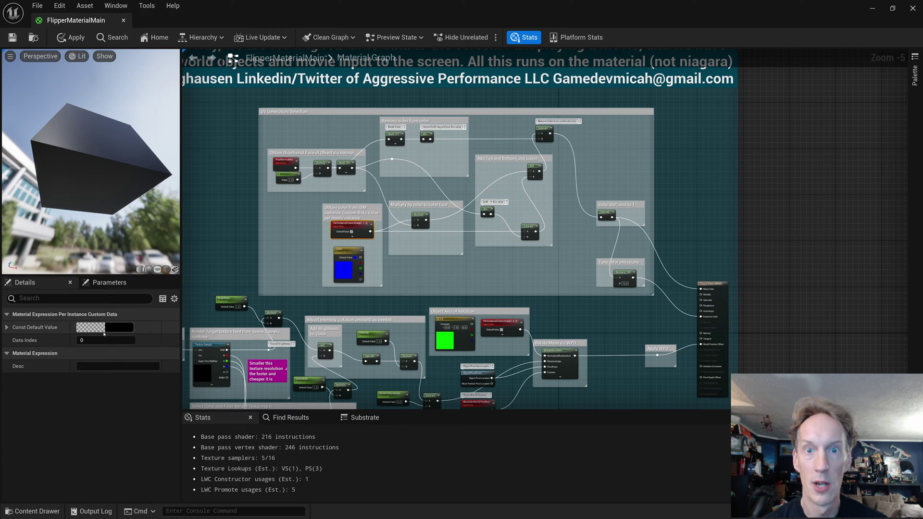
Examine the Rotate Mesh via WPO nodes and the constant and PerInstanceCustomData[3, 4, 5] nodes in the Object Axis of Rotation group
right_click_drag(353, 248, 509, 102)
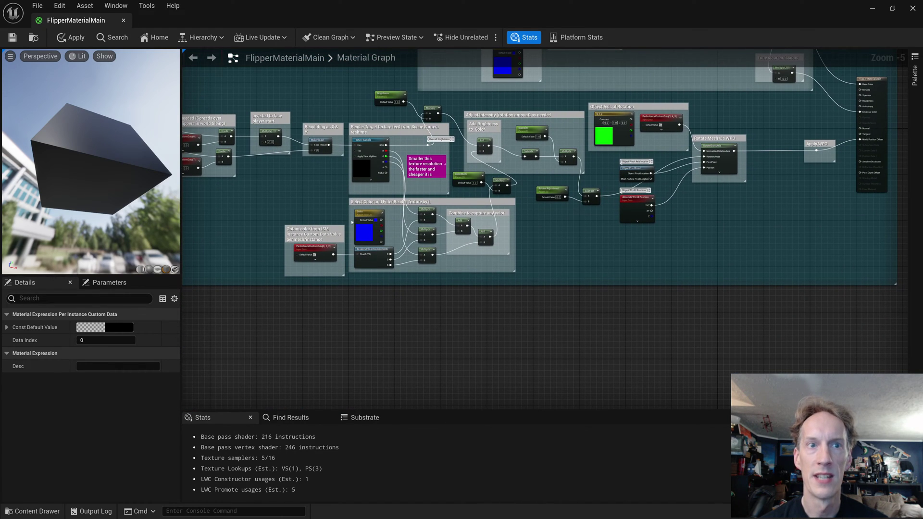
scroll(464, 163, "down", 1)
right_click_drag(652, 139, 680, 149)
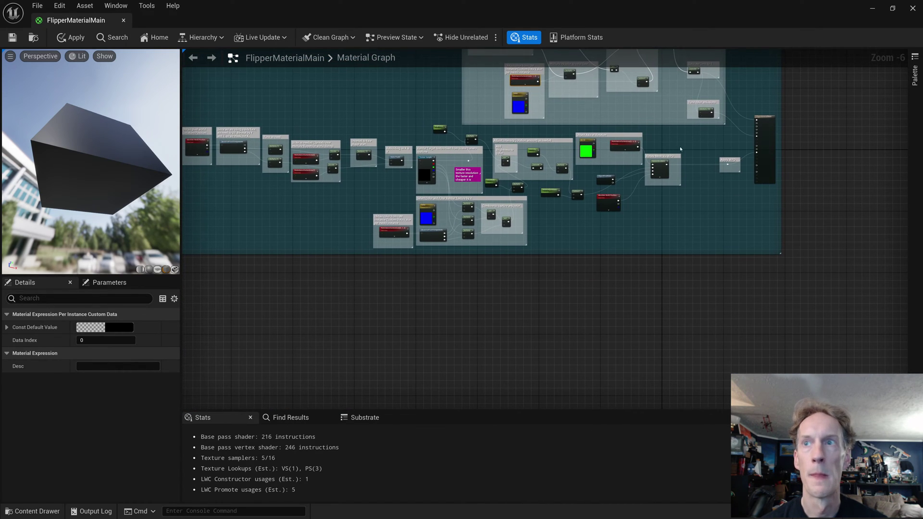
scroll(766, 155, "up", 4)
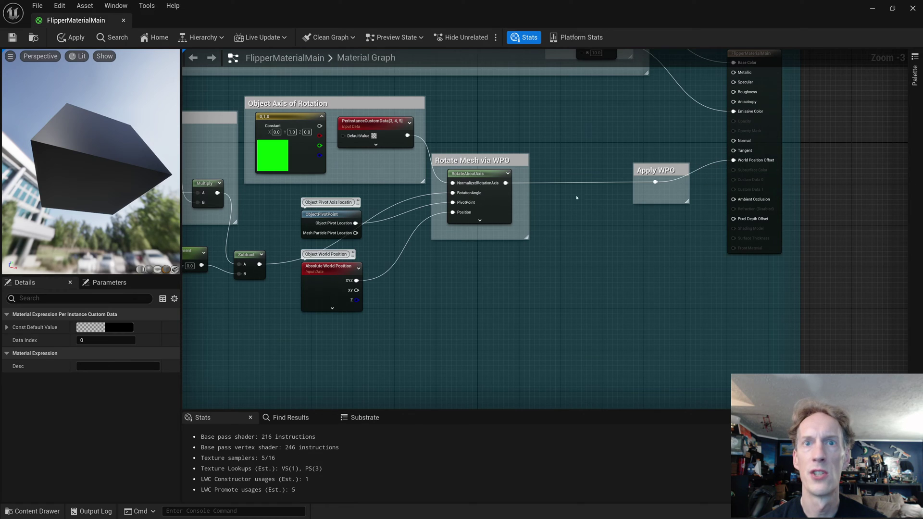
scroll(563, 195, "down", 3)
scroll(563, 195, "down", 2)
scroll(476, 224, "up", 5)
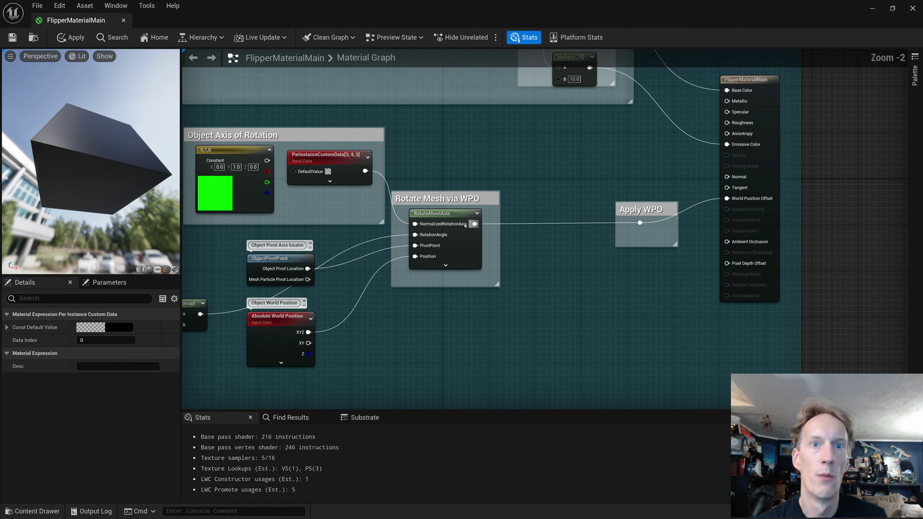
right_click_drag(388, 166, 517, 107)
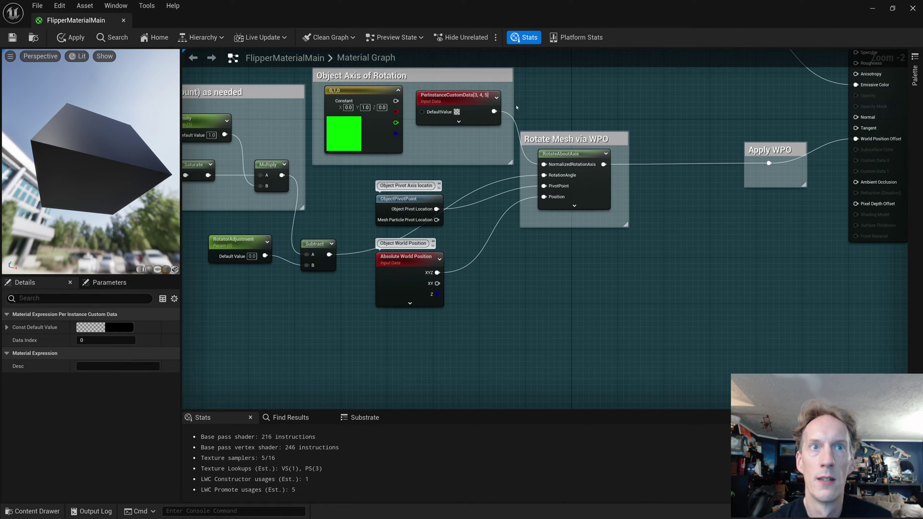
left_click_drag(480, 97, 460, 101)
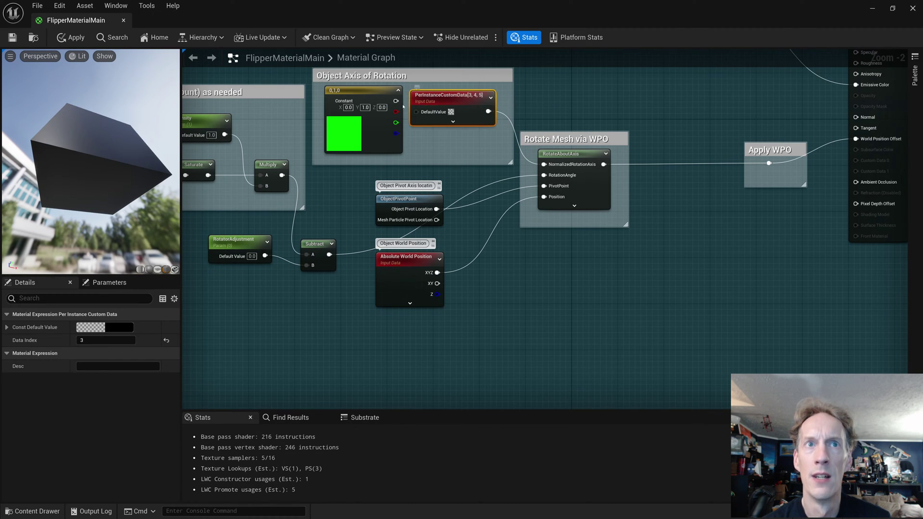
left_click(367, 95)
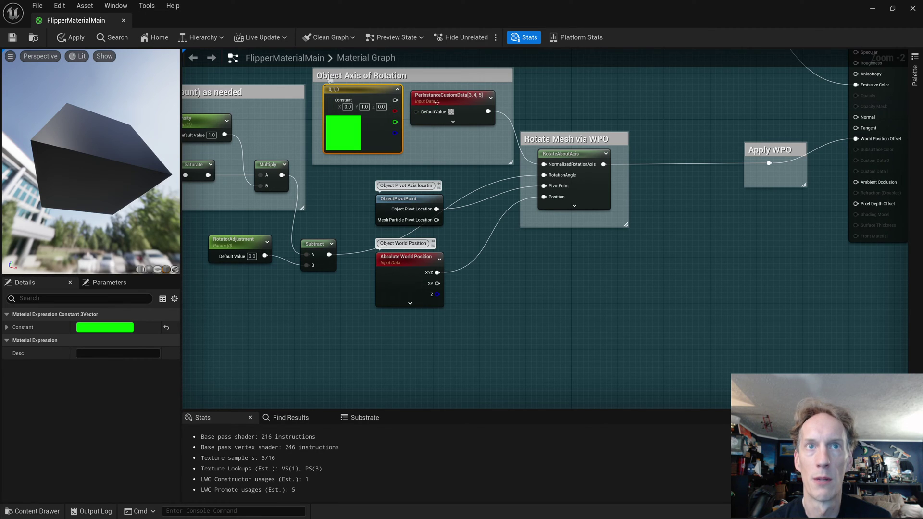
left_click(459, 98)
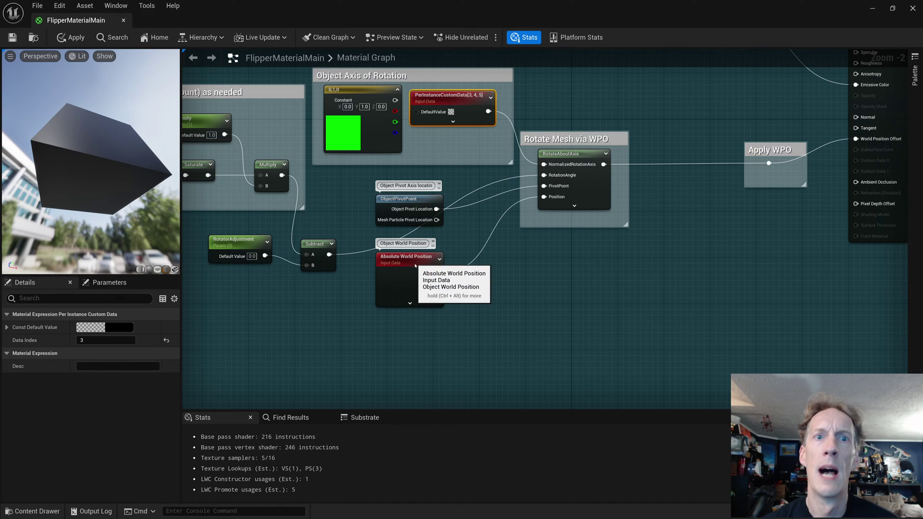
Move the Absolute World Position node lower and the ObjectPivotPoint node slightly higher to space them apart
left_click_drag(418, 256, 418, 279)
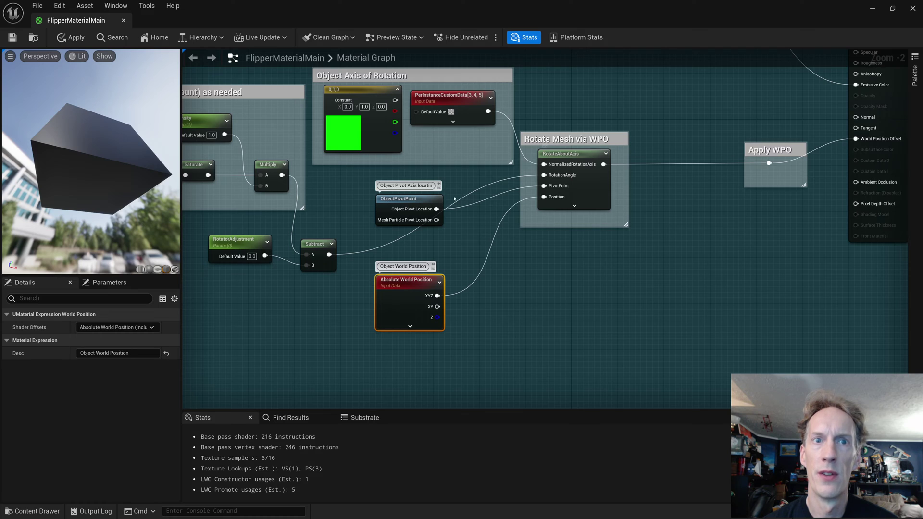
left_click_drag(426, 199, 422, 193)
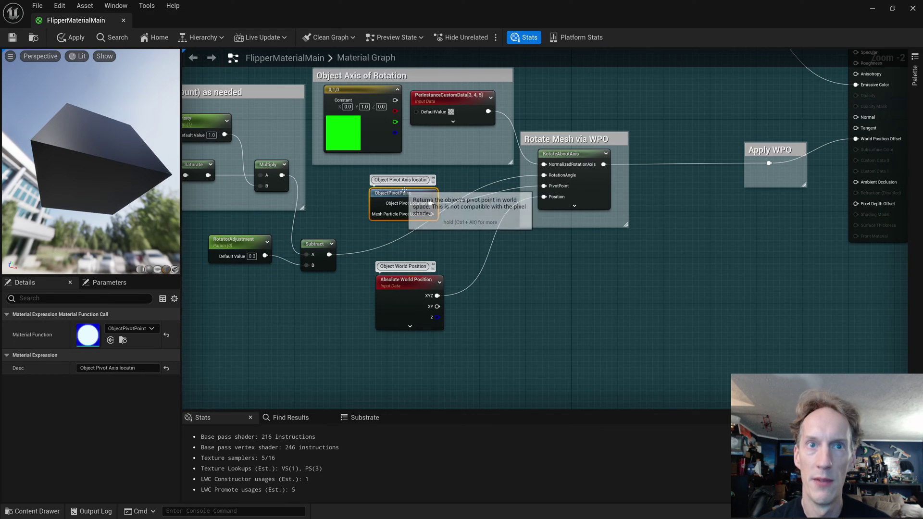
left_click_drag(423, 190, 388, 197)
Examine the color filtering nodes and the world-position UV chain, including BreakOutFloat3Components and the Multiply in the Inverted to face player start group
right_click_drag(350, 236, 673, 238)
scroll(648, 215, "down", 1)
scroll(674, 238, "down", 1)
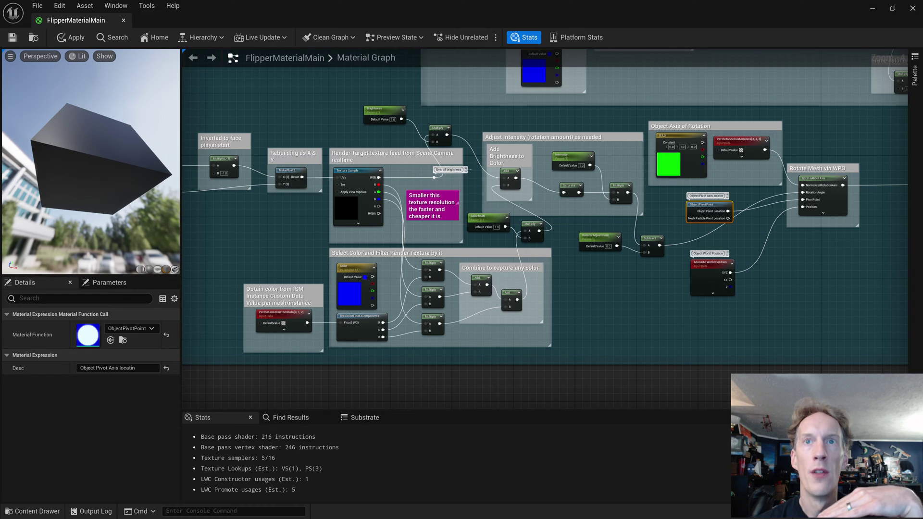
left_click(358, 326)
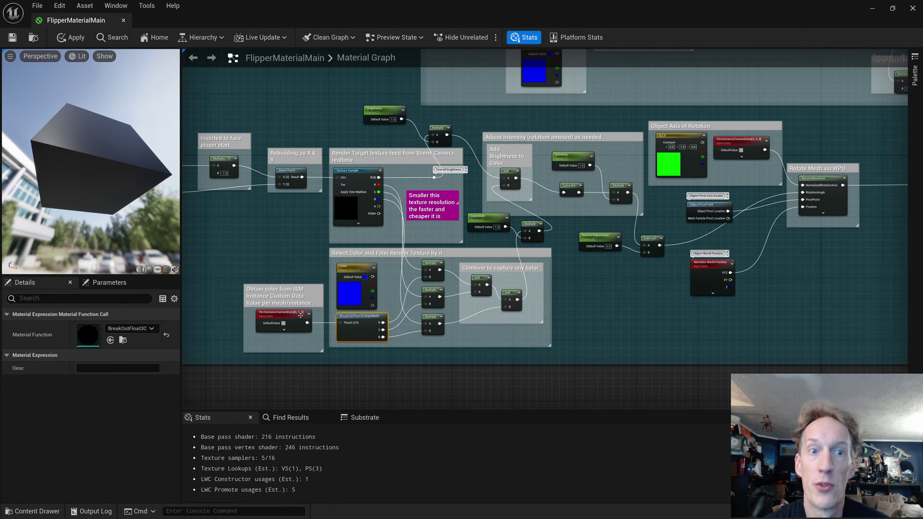
right_click_drag(292, 249, 642, 238)
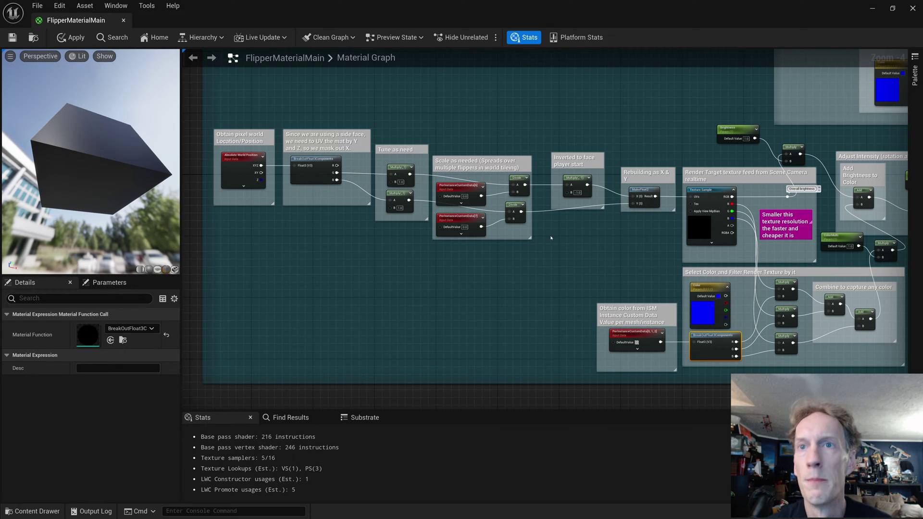
left_click(580, 185)
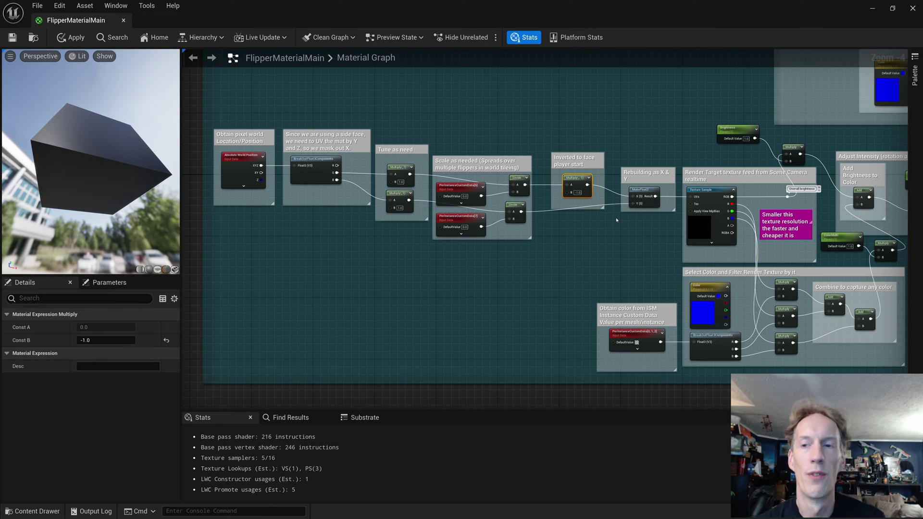
right_click_drag(653, 242, 714, 269)
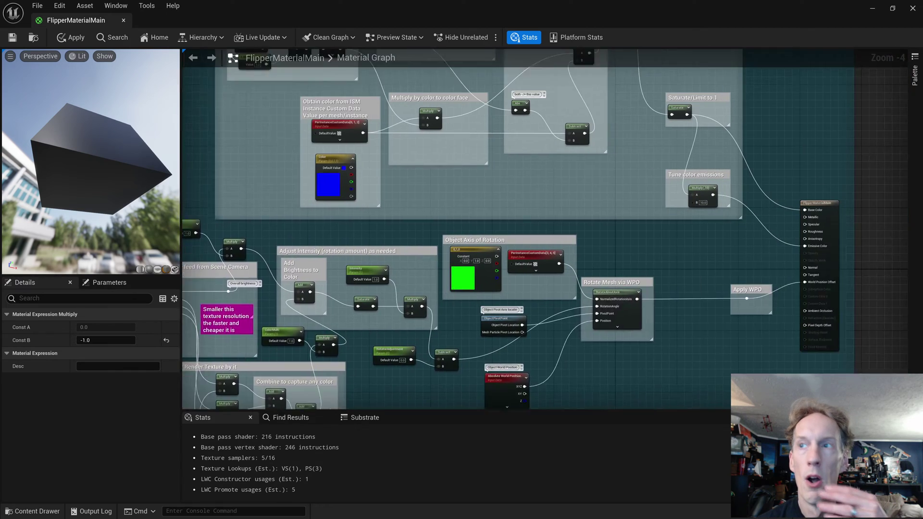
Review the graph from the axis-of-rotation and Apply WPO groups back to the render target Texture Sample, finishing with the whole-graph overview
right_click_drag(511, 326, 377, 343)
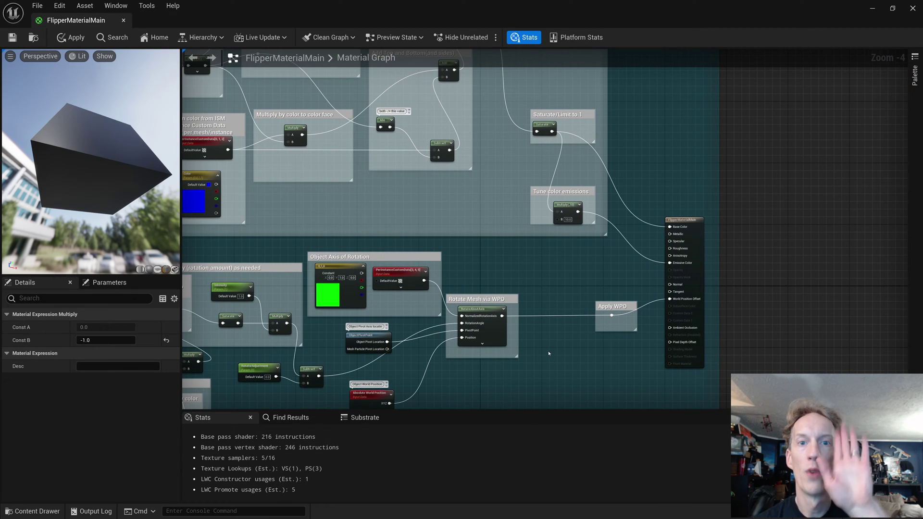
mouse_move(353, 297)
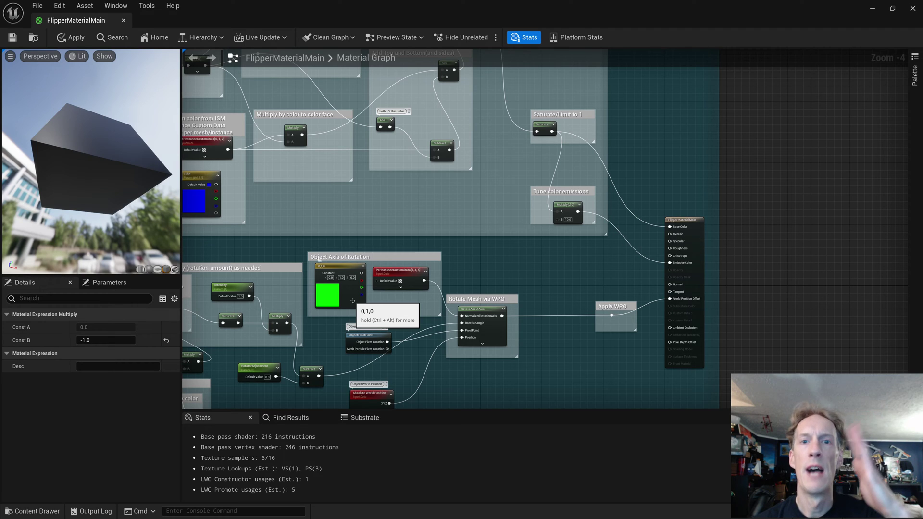
right_click_drag(353, 300, 780, 96)
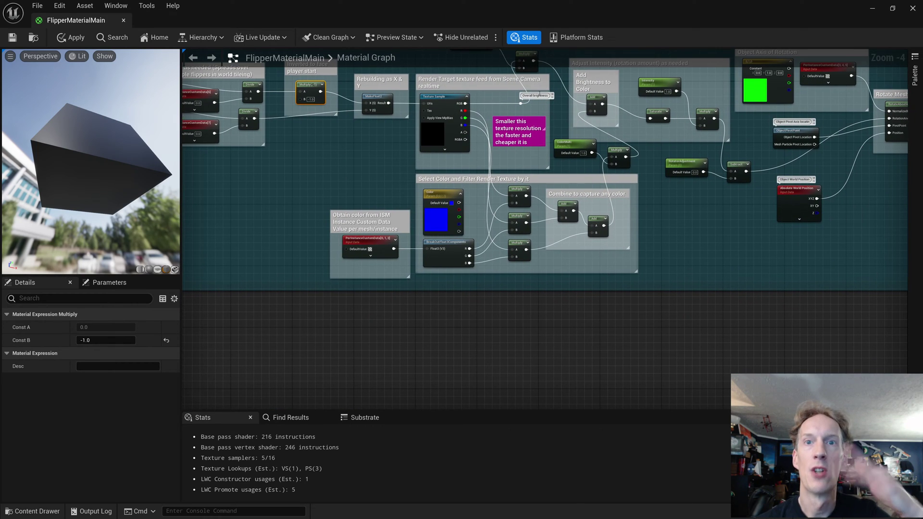
right_click_drag(665, 196, 626, 280)
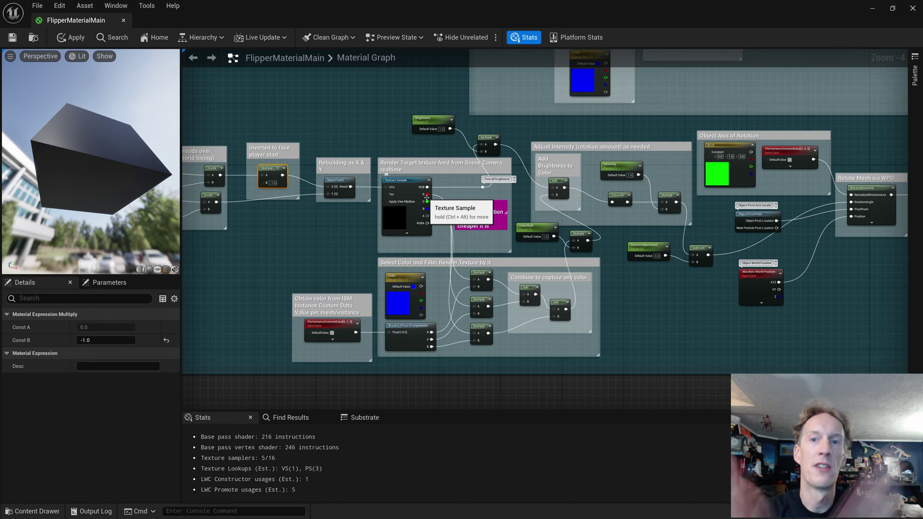
scroll(510, 339, "down", 3)
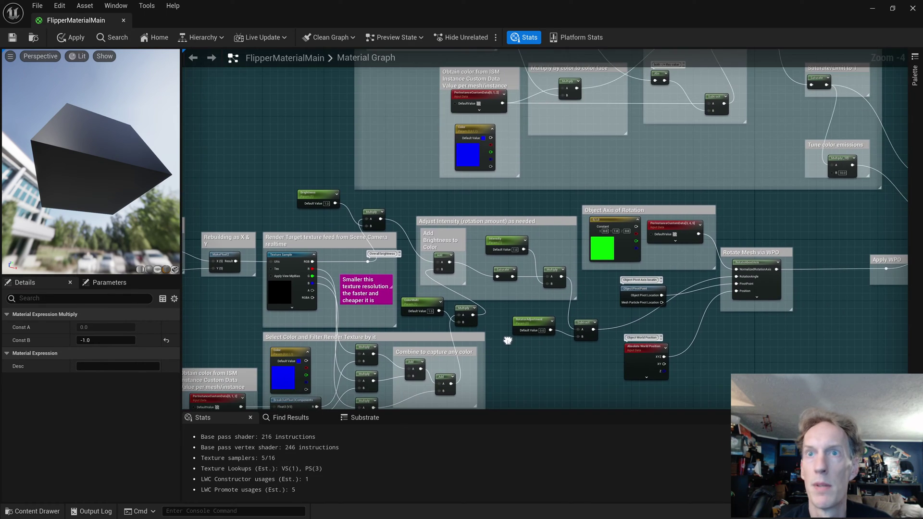
right_click_drag(508, 332, 578, 312)
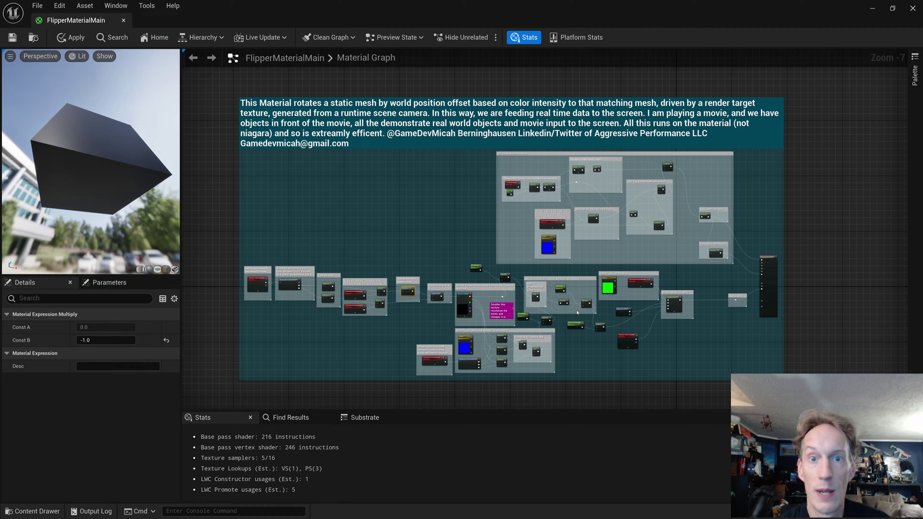
Close the FlipperMaterialMain material and discard its unapplied changes
left_click(124, 20)
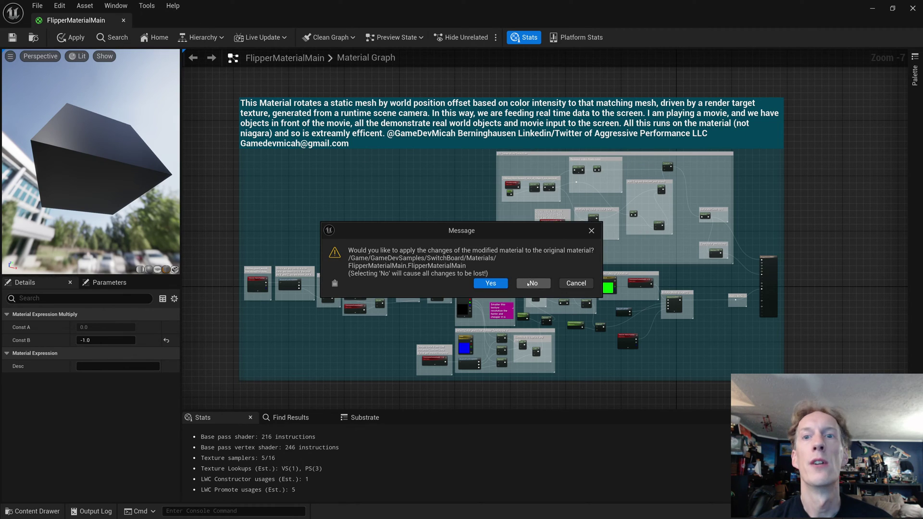
left_click_drag(508, 233, 392, 164)
left_click(418, 218)
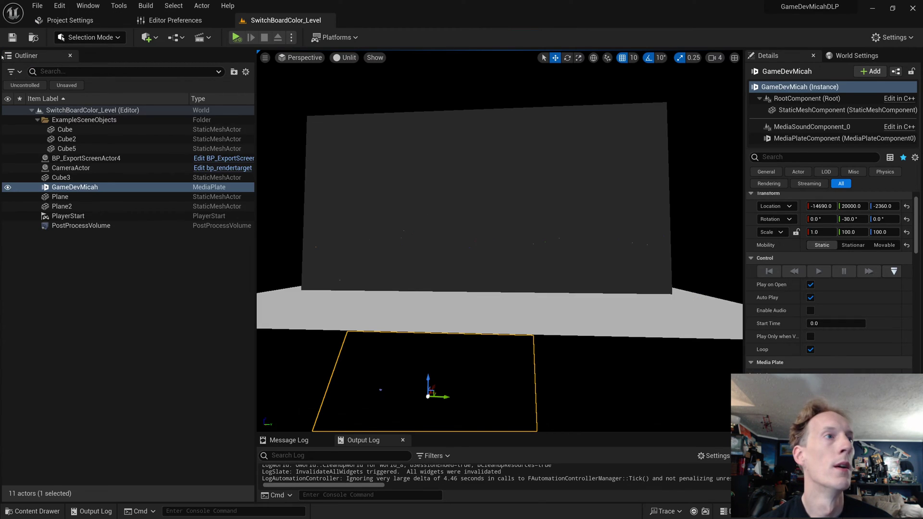
Locate the 2dRenderTarget asset in the project's SwitchBoard Materials folder and return to the level
left_click(32, 509)
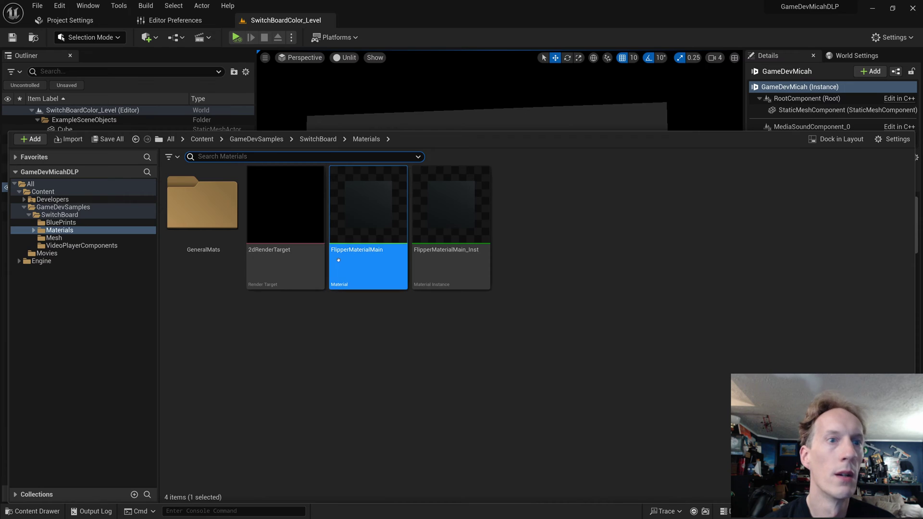
left_click(257, 249)
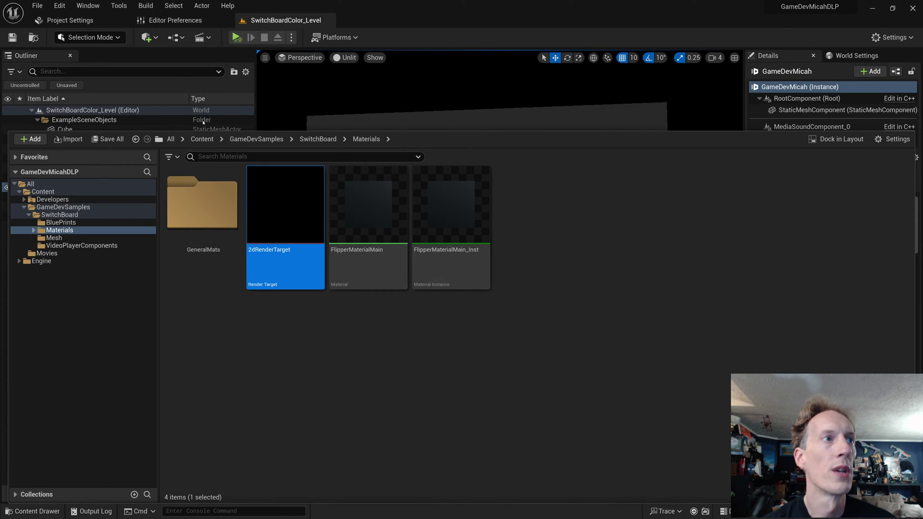
left_click(189, 93)
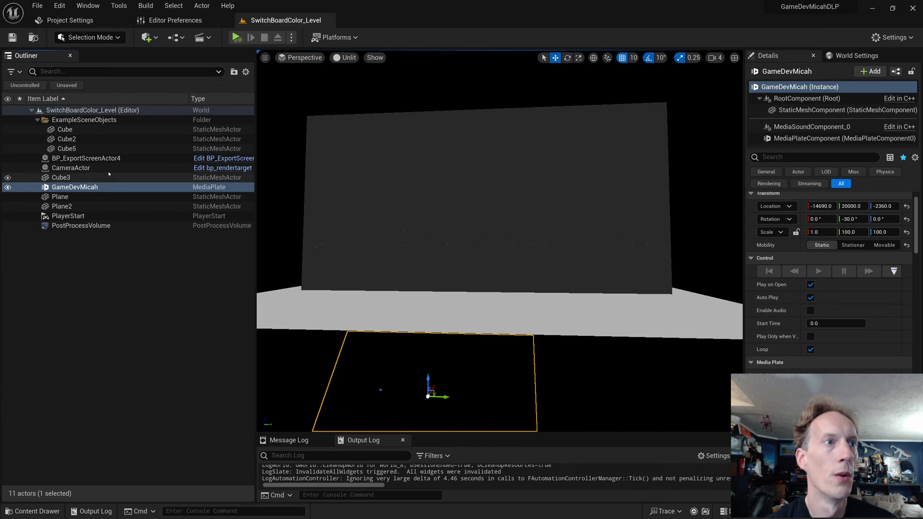
Open the CameraActor's bp_rendertarget blueprint, inspect the SceneCaptureComponent2D Texture Target setting, and locate its assigned asset in the project content
left_click(144, 167)
left_click(197, 167)
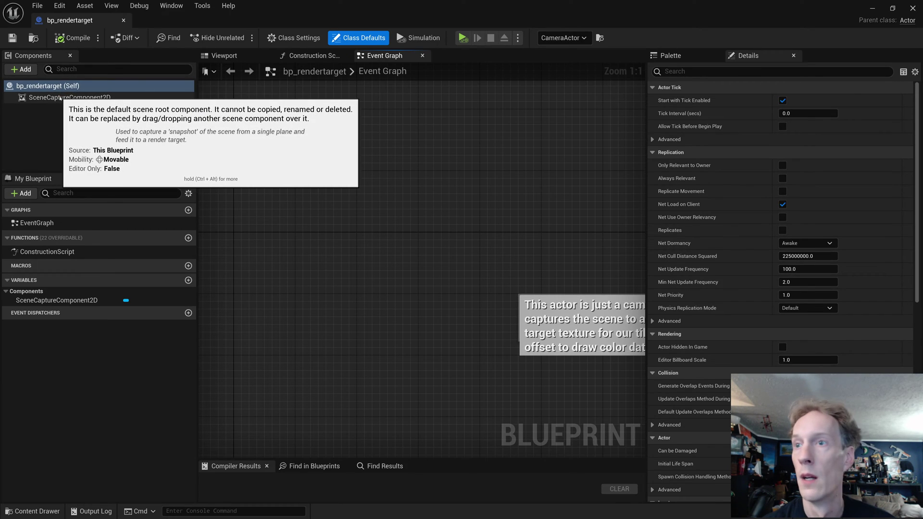
left_click(60, 97)
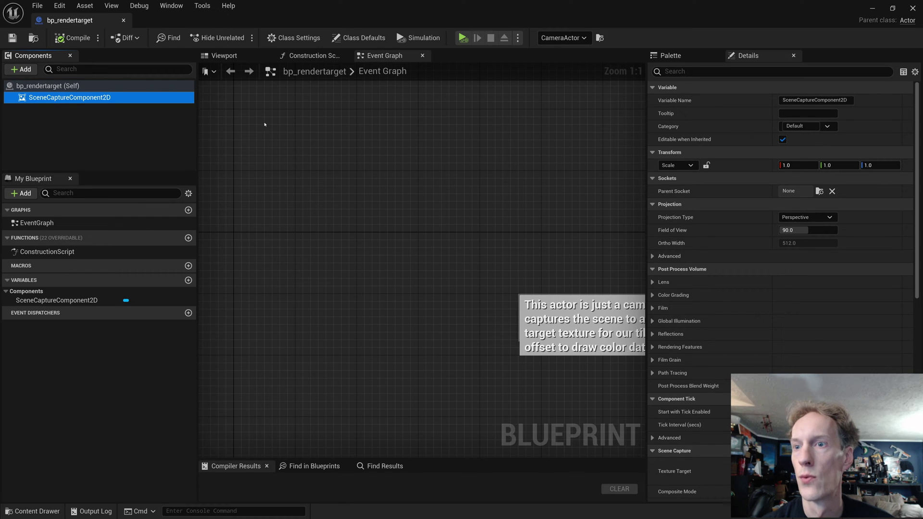
scroll(697, 361, "down", 3)
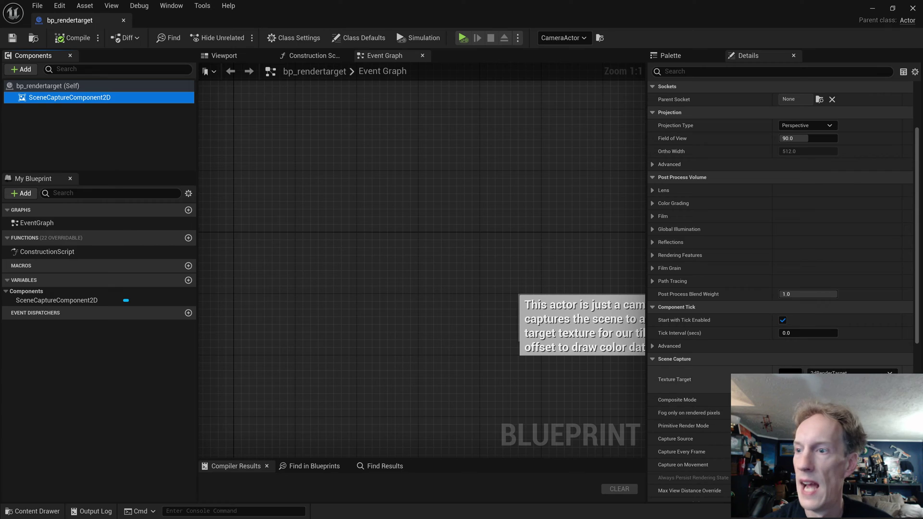
left_click(824, 386)
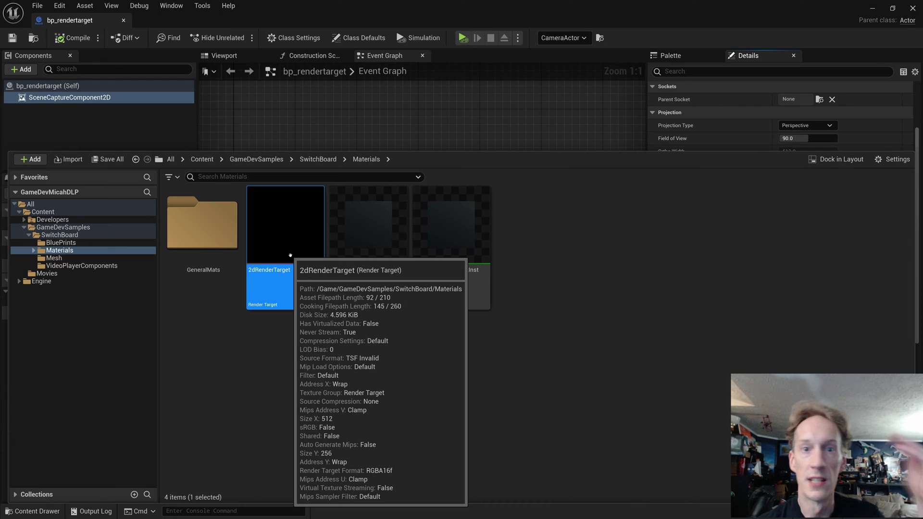
Close the bp_rendertarget blueprint, open the 2dRenderTarget asset to examine its Size X and Size Y settings, and close it
left_click(123, 20)
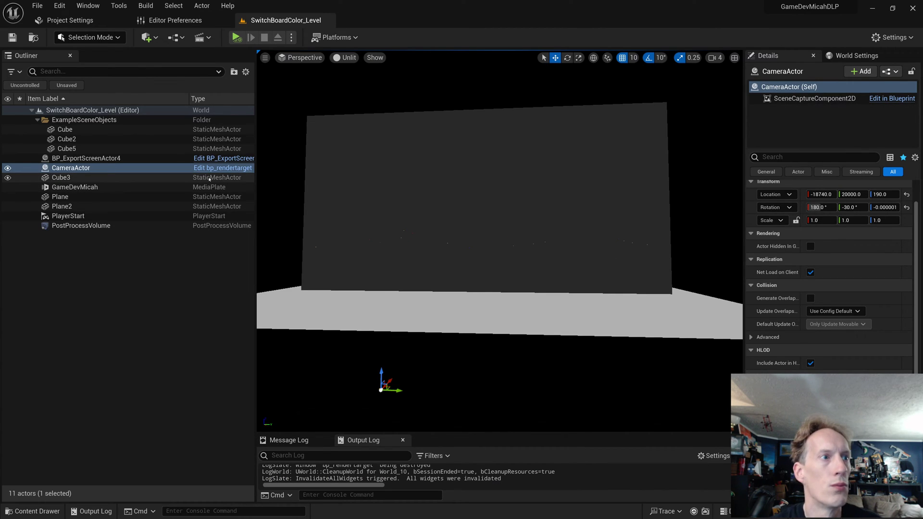
left_click(217, 171)
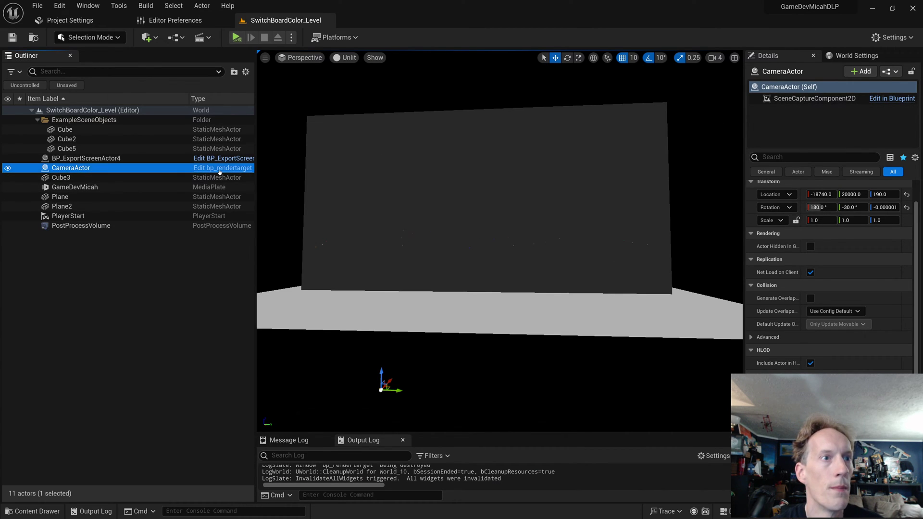
left_click(32, 511)
double_click(273, 247)
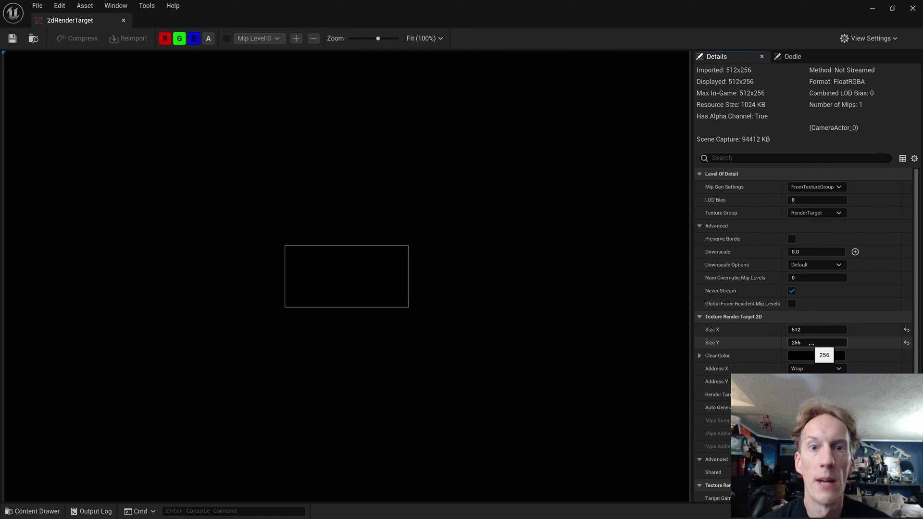
scroll(500, 320, "up", 10)
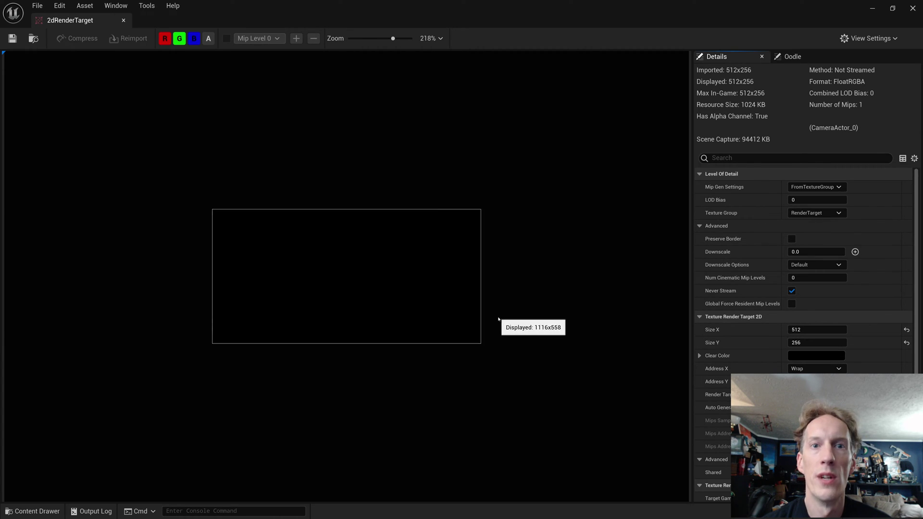
scroll(500, 320, "up", 3)
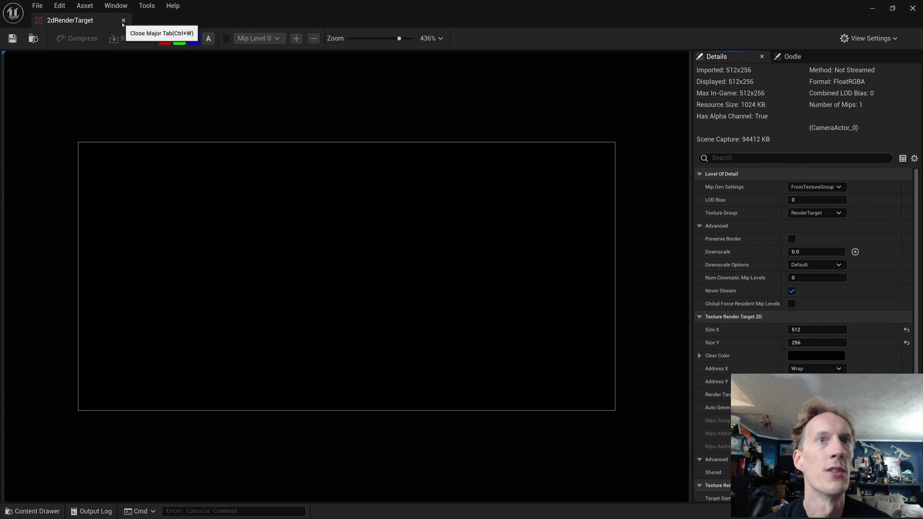
left_click(124, 21)
Reopen the FlipperMaterialMain material, inspect the render target Texture Sample, and locate its assigned texture in the project content
left_click(51, 510)
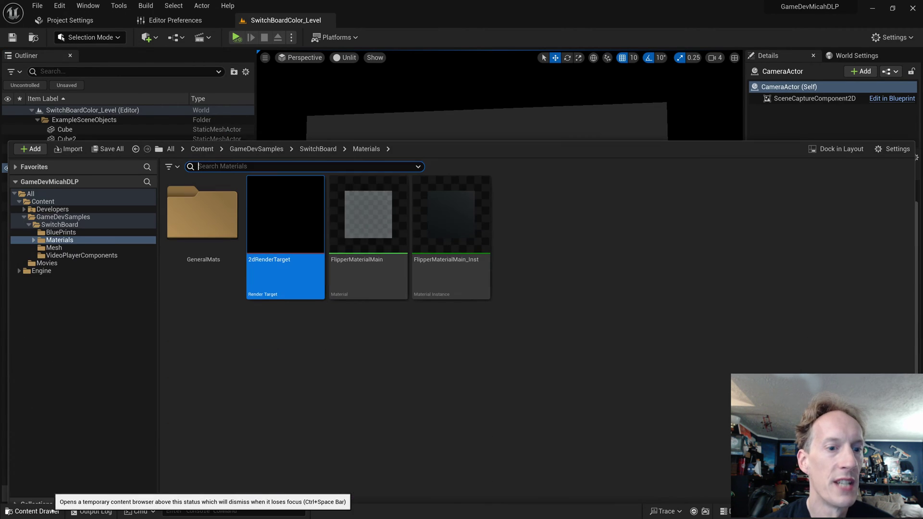
double_click(397, 248)
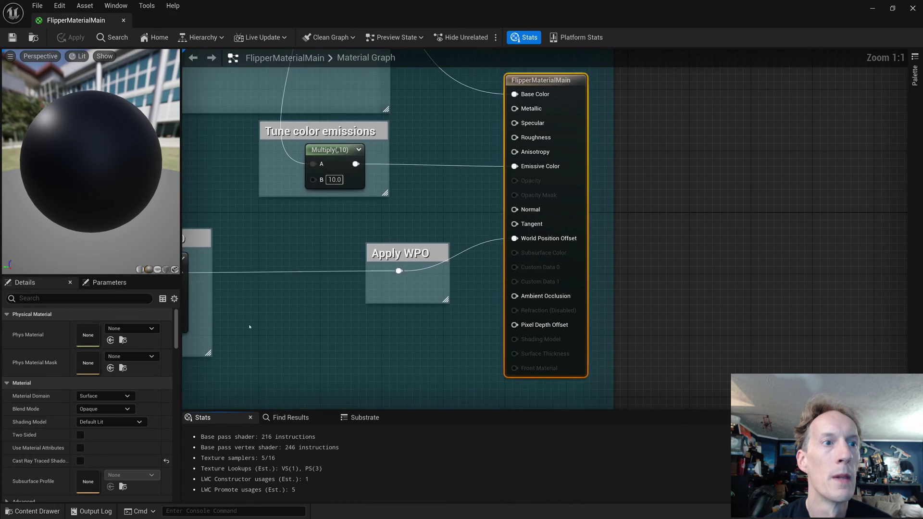
scroll(573, 240, "up", 11)
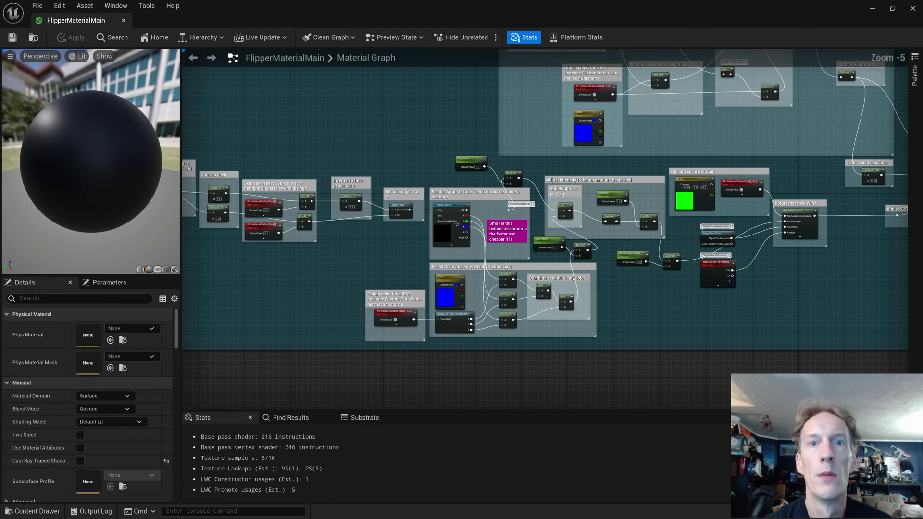
left_click(442, 198)
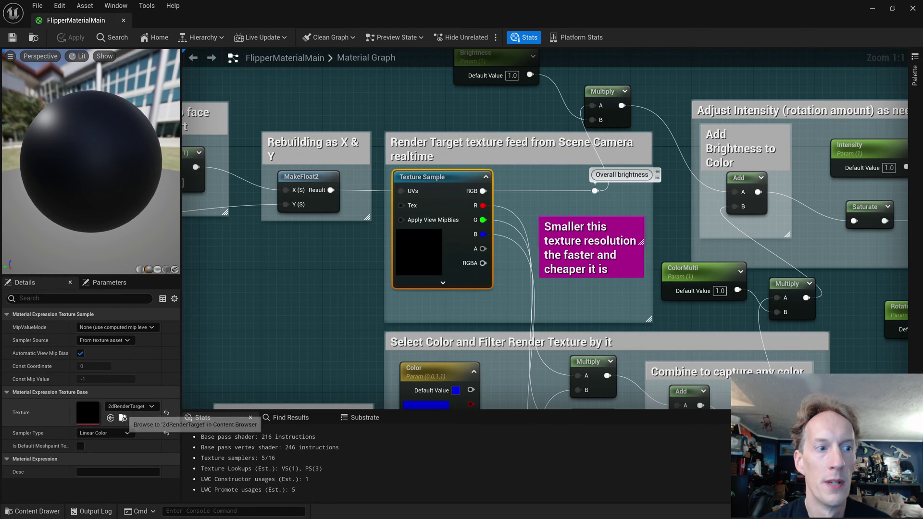
left_click(123, 418)
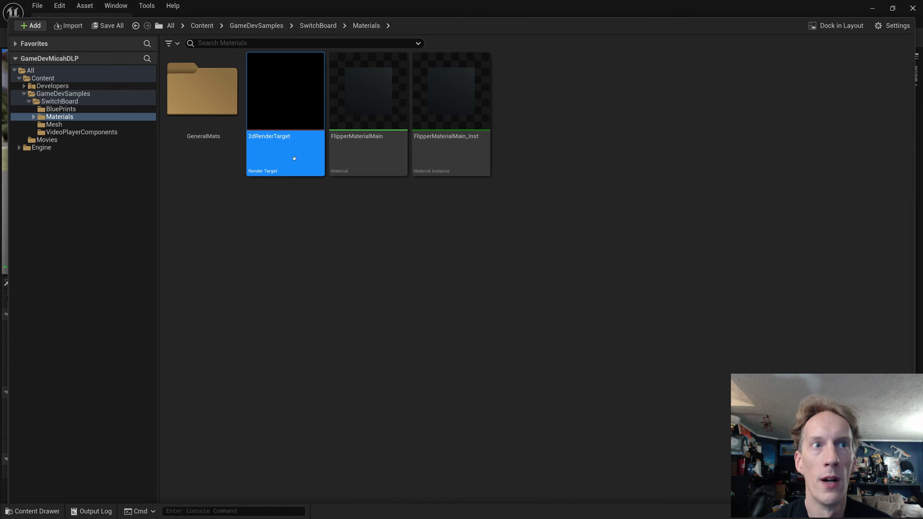
Examine the BackLiteMat material's graph from the GeneralMats folder and close both open material editors
left_click(456, 150)
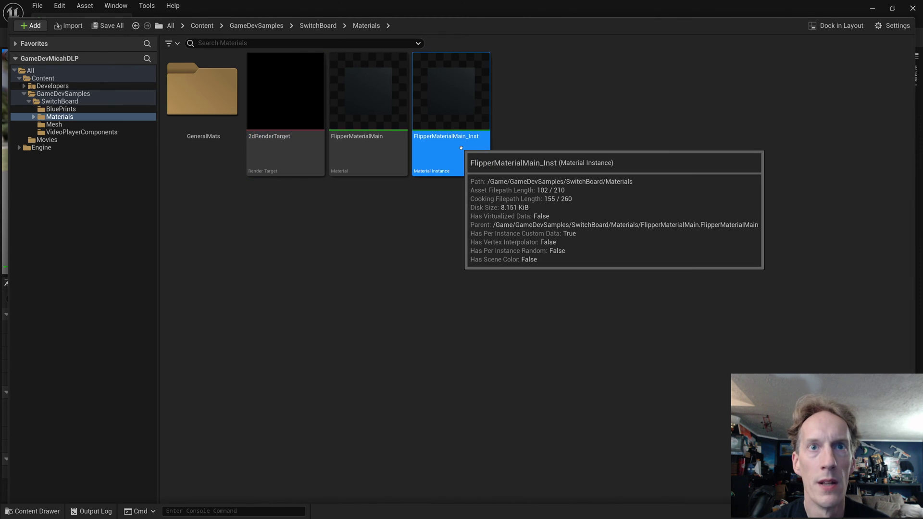
double_click(218, 136)
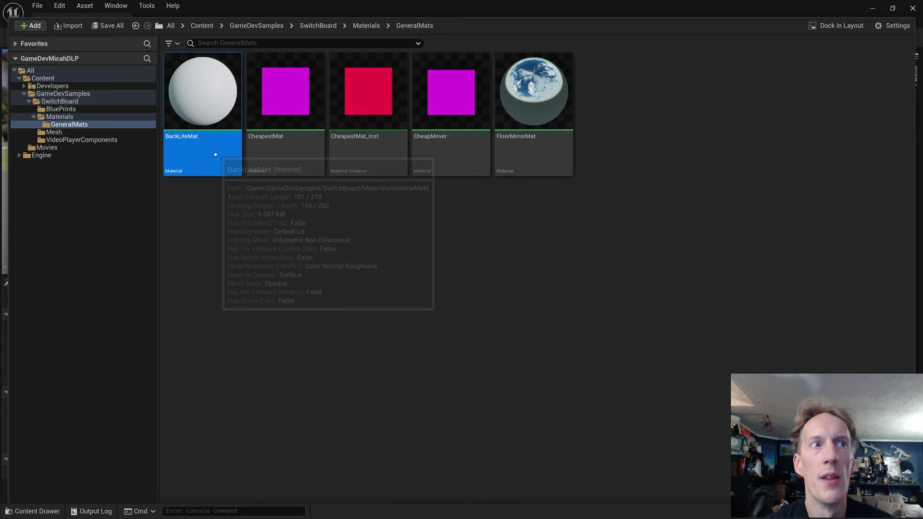
double_click(215, 155)
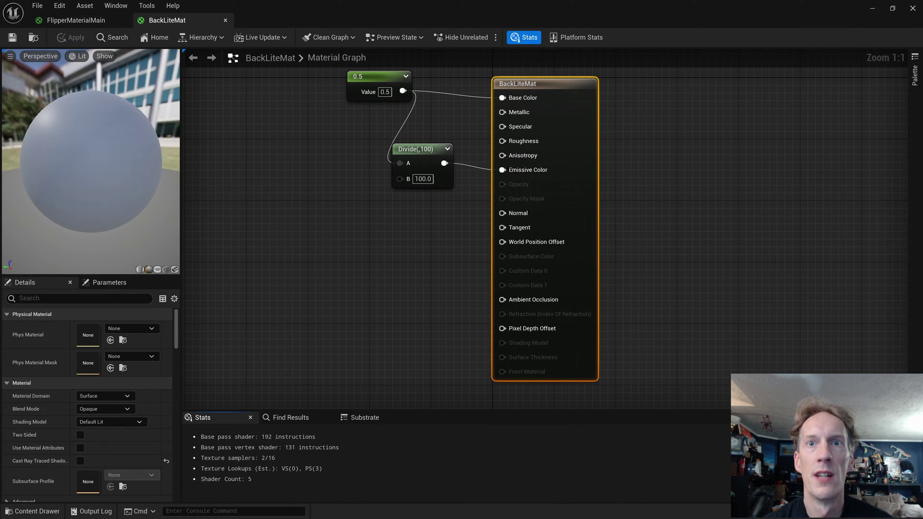
left_click(225, 21)
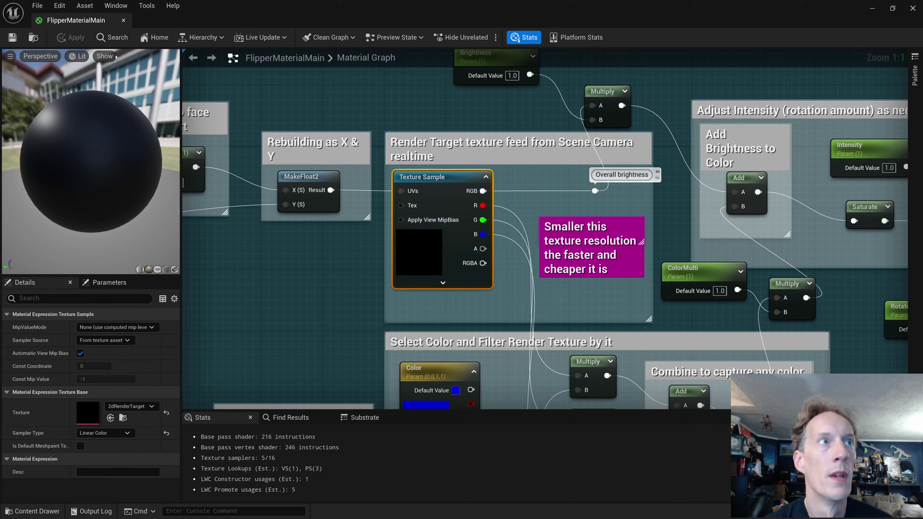
left_click(124, 20)
Assign the CheapestMat_Inst material from the GeneralMats folder to Cube3 in the level
key("ctrl+space")
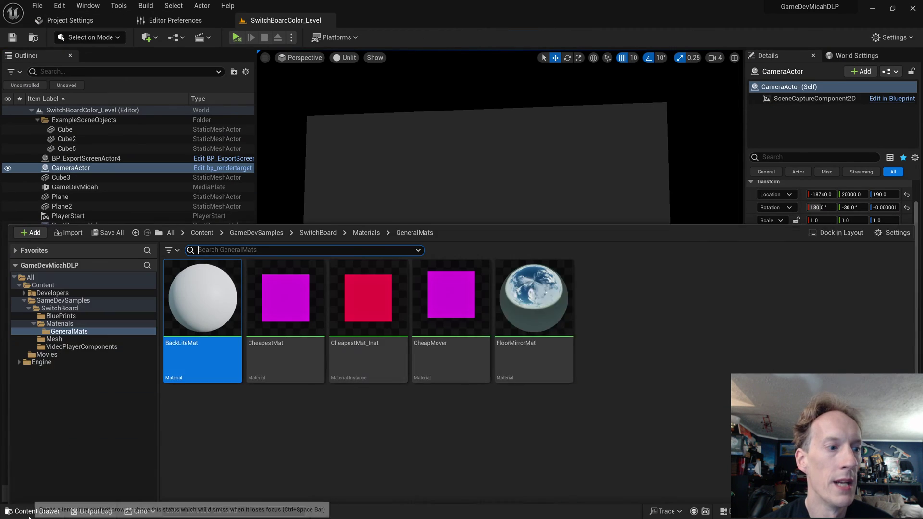
left_click(285, 274)
left_click(358, 275)
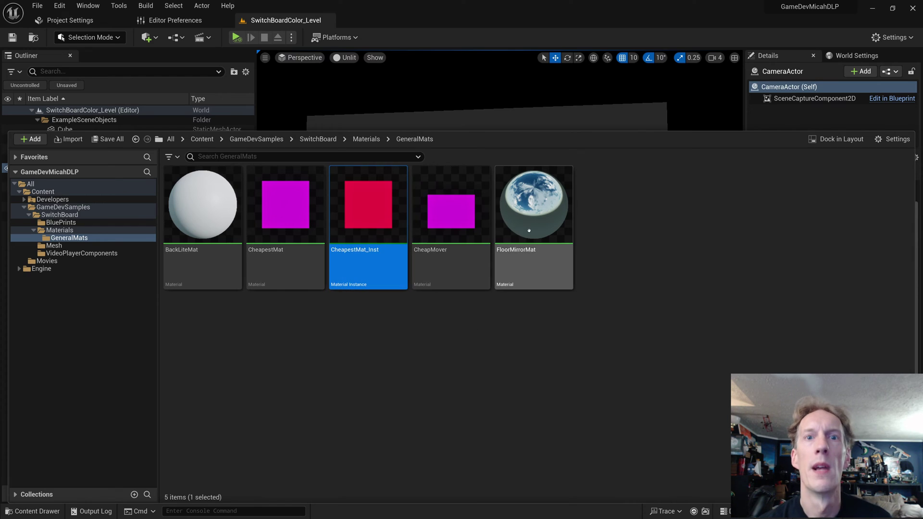
mouse_move(449, 277)
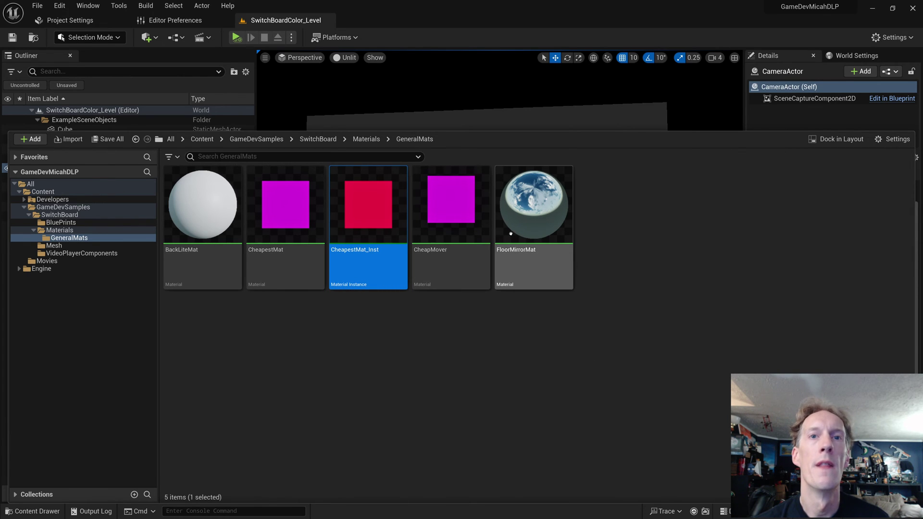
mouse_move(436, 105)
right_mouse_down()
mouse_move(445, 123)
mouse_move(436, 105)
right_mouse_up()
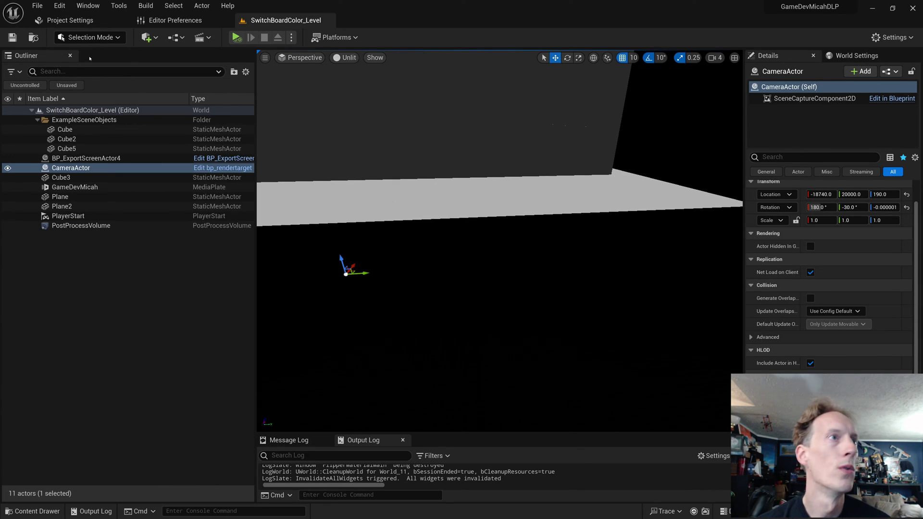
left_click(146, 37)
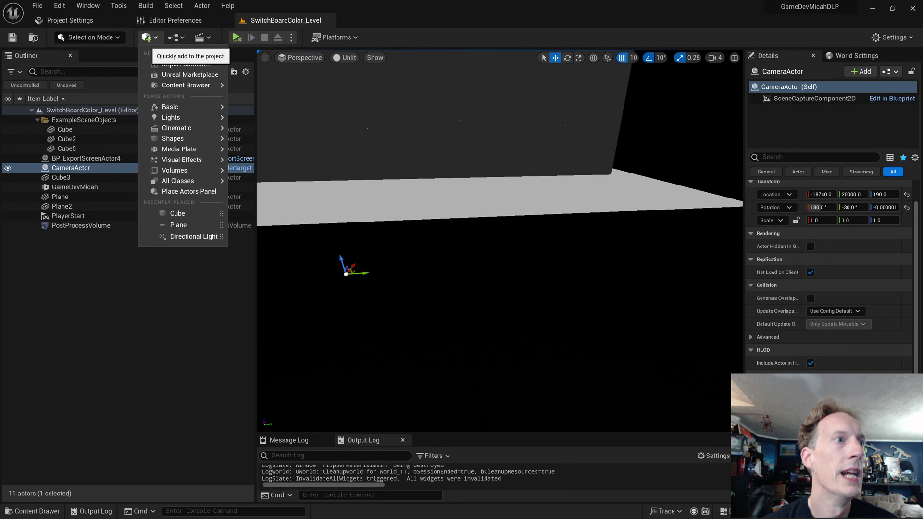
left_click(72, 178)
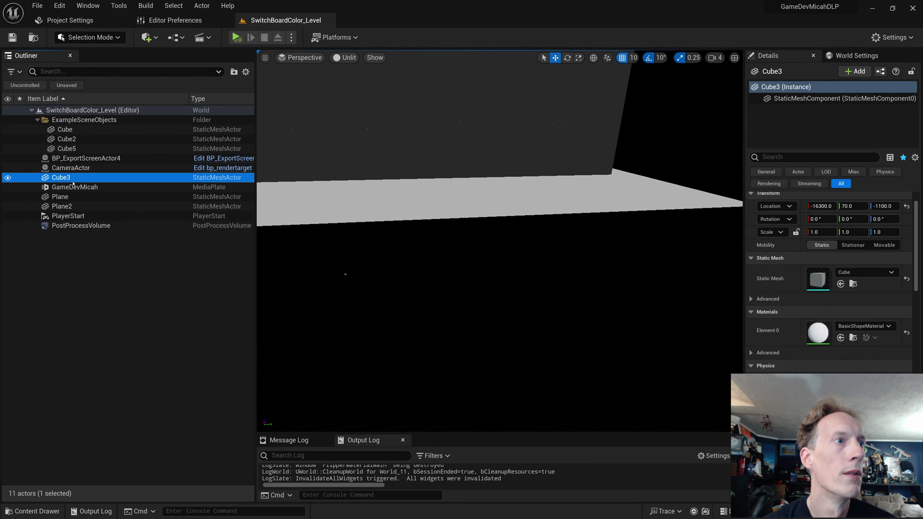
double_click(75, 182)
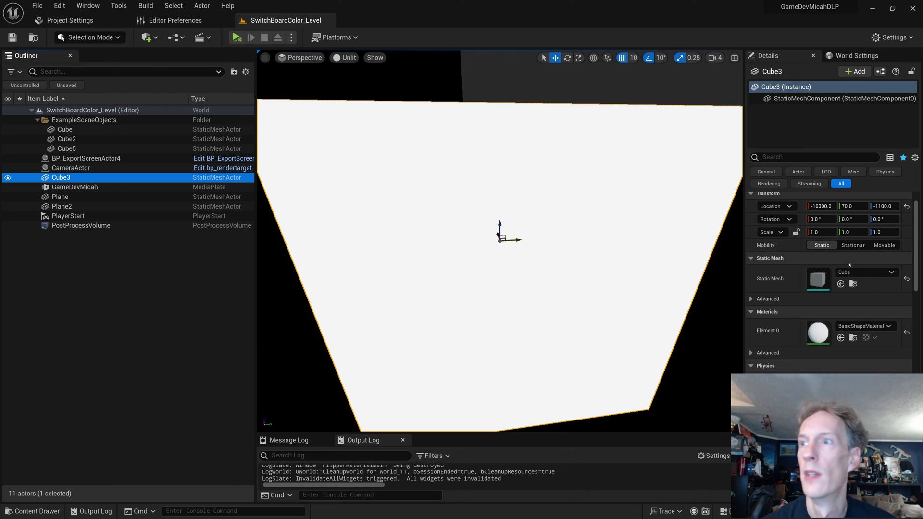
left_click(841, 338)
Reselect Cube3 and assign the CheapMover material from the GeneralMats folder to its Element 0 slot
key("s")
right_click_drag(601, 269, 596, 269)
right_click(509, 117)
type("f")
key("Escape")
key("f")
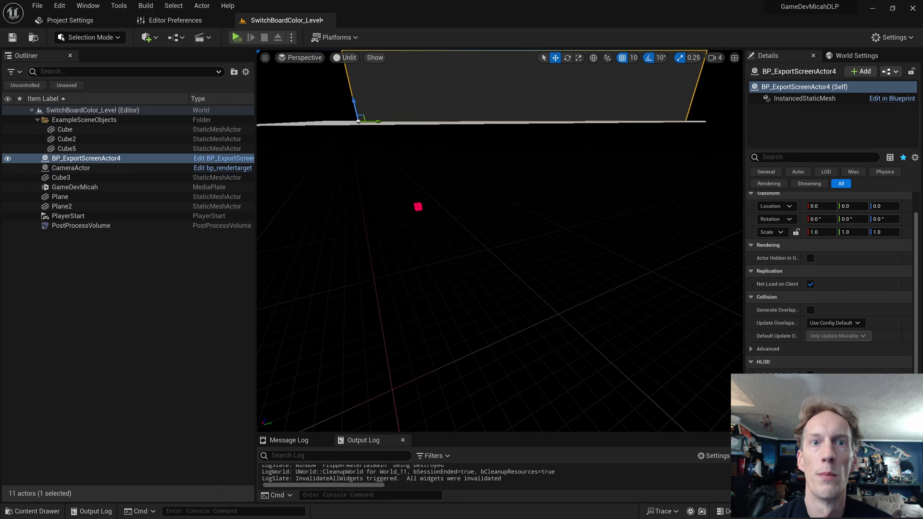
left_click(418, 206)
key("f")
left_click(851, 339)
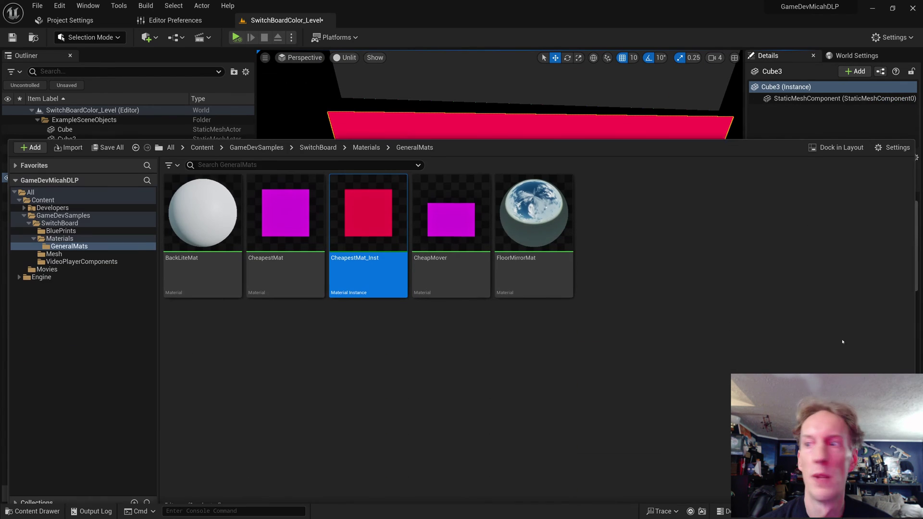
left_click(467, 251)
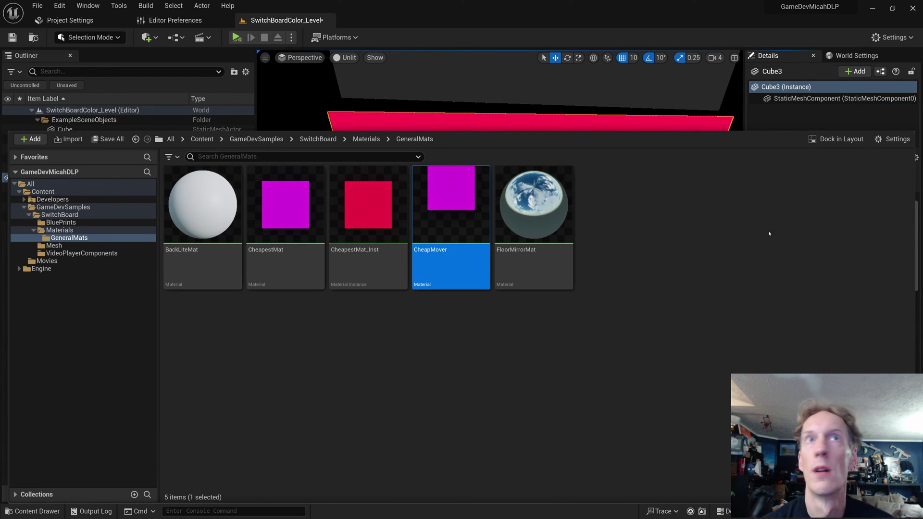
left_click(834, 121)
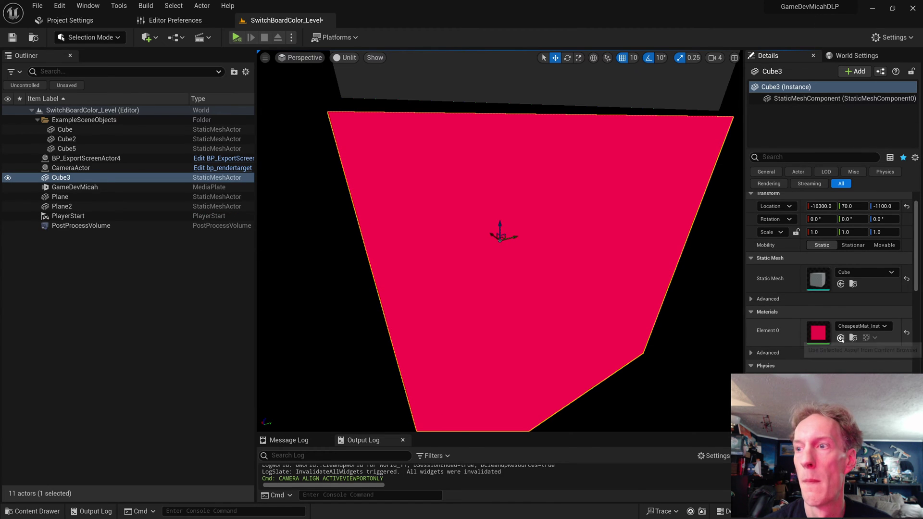
left_click(840, 338)
key("f")
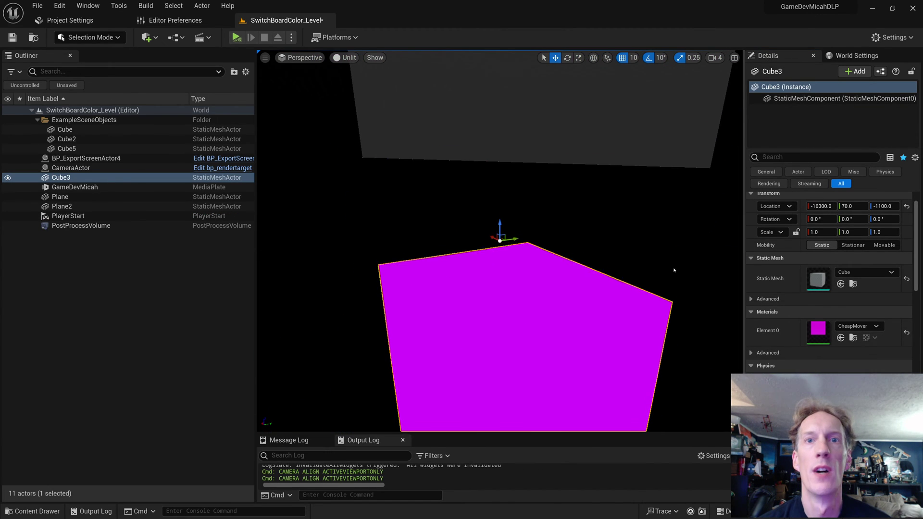
Move Cube3 along the Y axis to 18990
left_click_drag(515, 239, 579, 235, "shift")
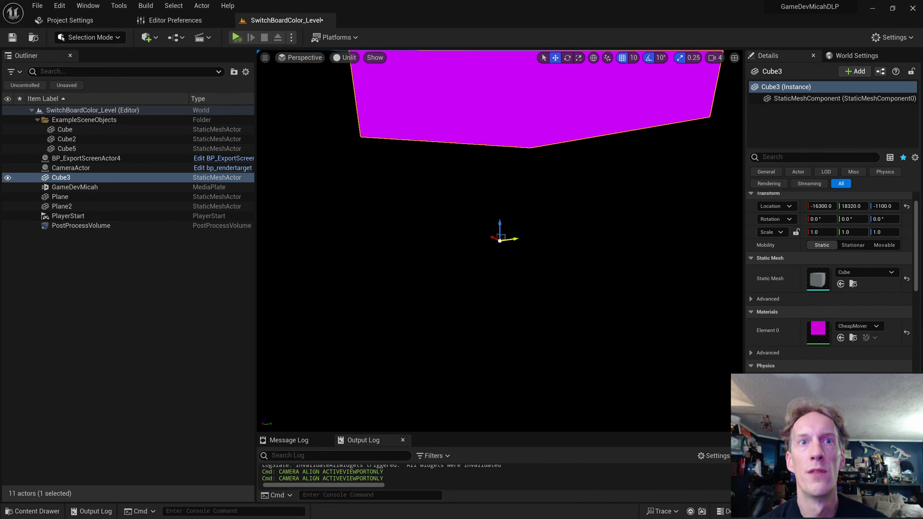
right_click_drag(506, 242, 539, 242)
key("s")
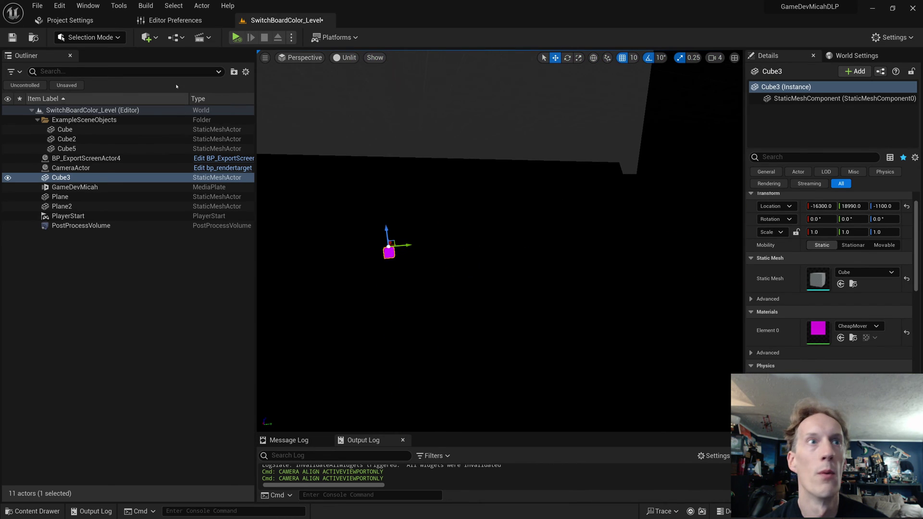
Start playing the level in the editor and set Cube3's mobility to Movable
left_click(236, 37)
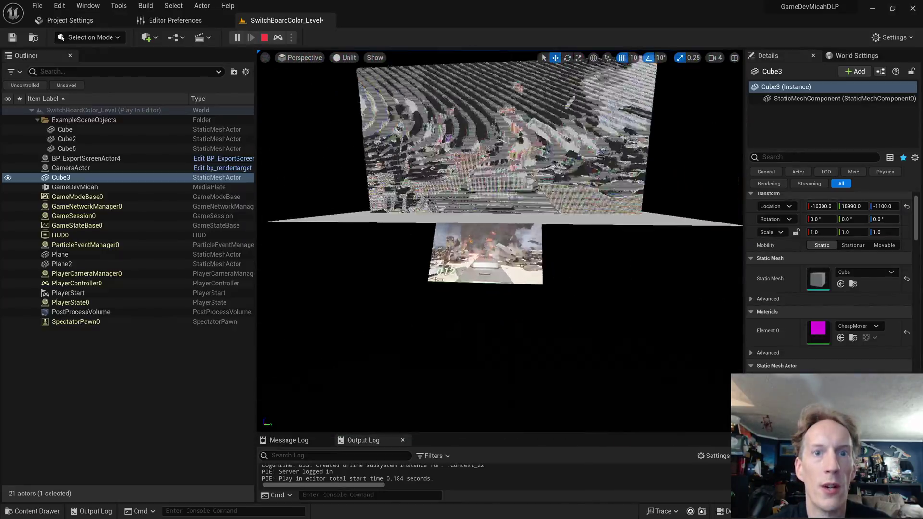
left_click(84, 168)
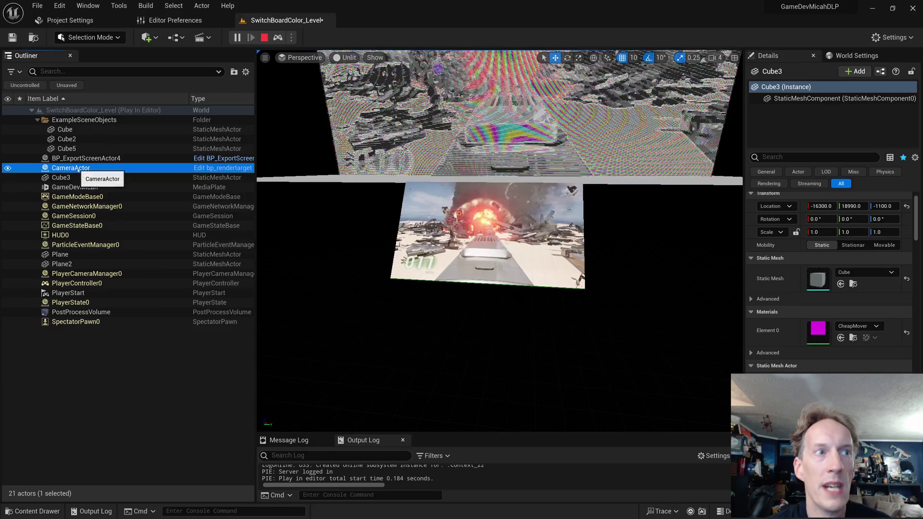
left_click(97, 179)
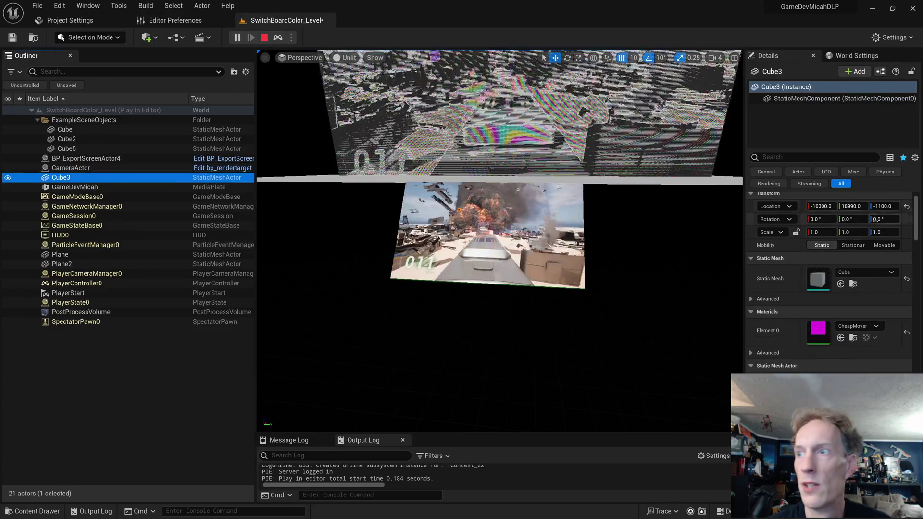
left_click(878, 247)
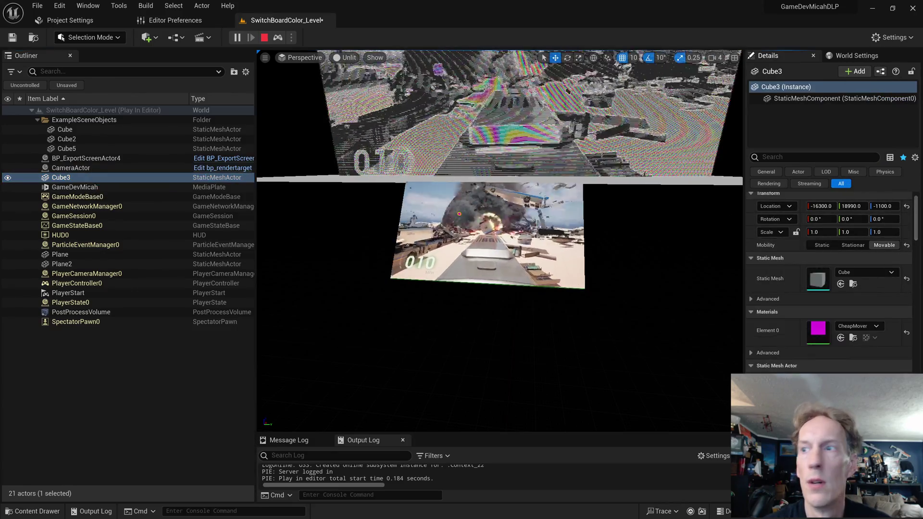
Scale Cube3 to 10 × 10 × 1 and move it in front of the video plate at -17630, 20160, -500
left_click(75, 187)
left_click(428, 211)
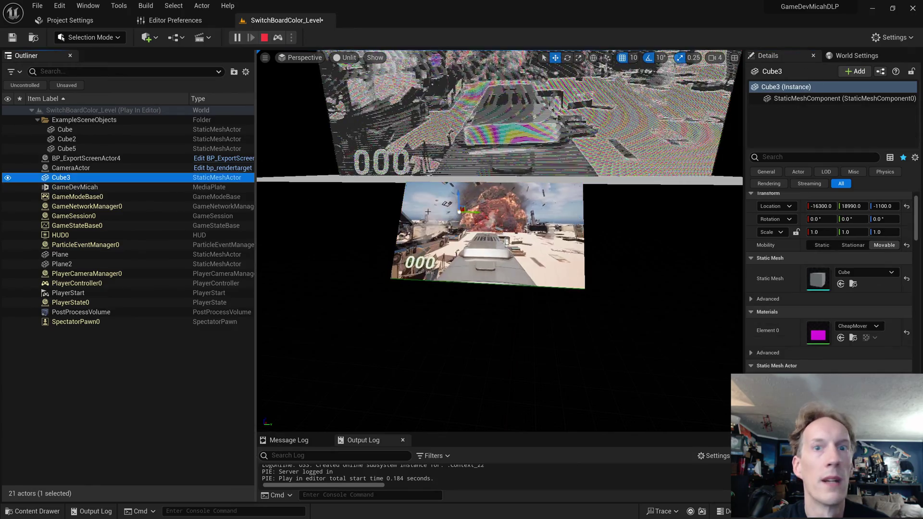
left_click_drag(464, 208, 488, 227)
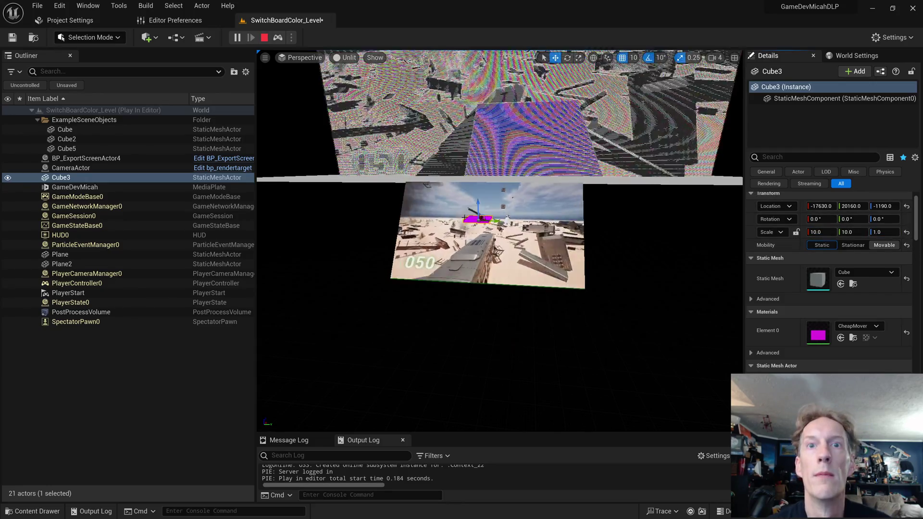
key("w")
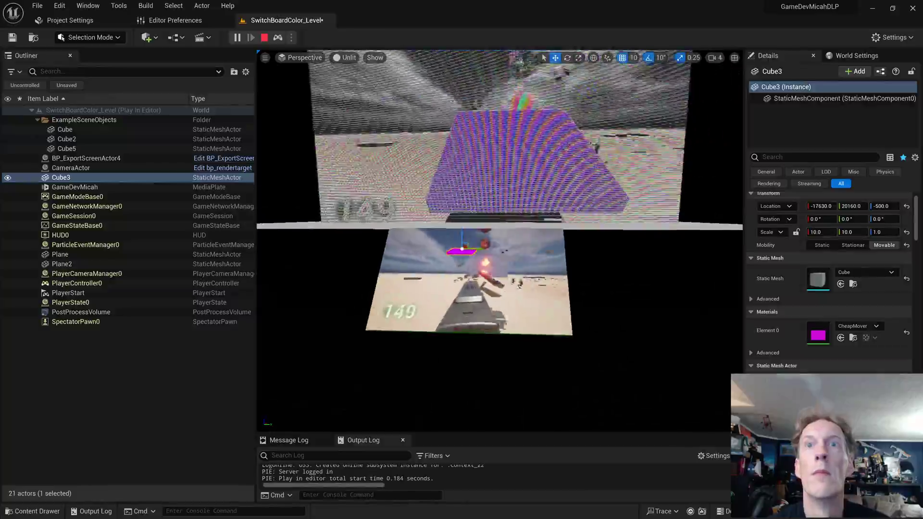